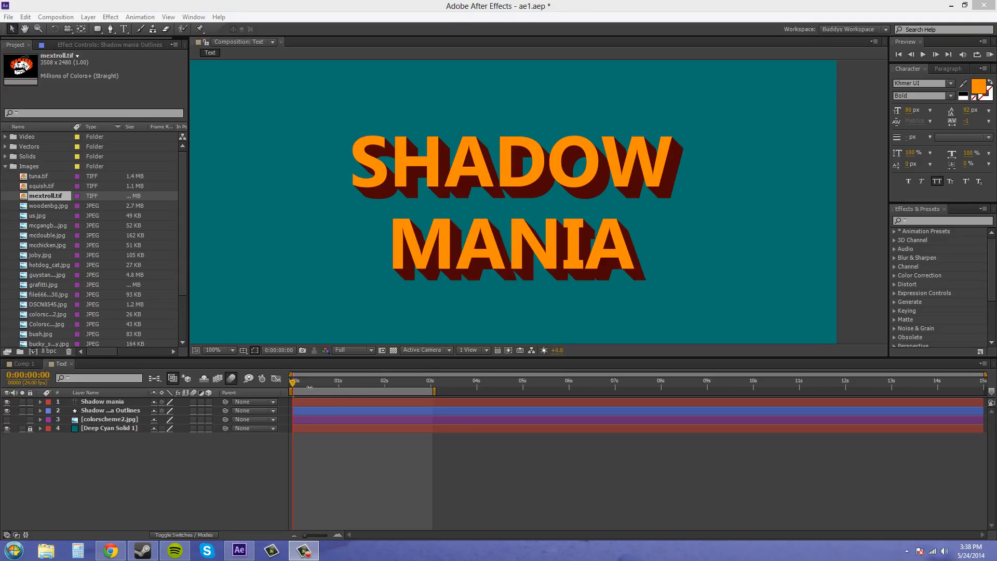
mouse_move(294, 383)
mouse_down()
mouse_move(403, 389)
mouse_move(283, 393)
mouse_up()
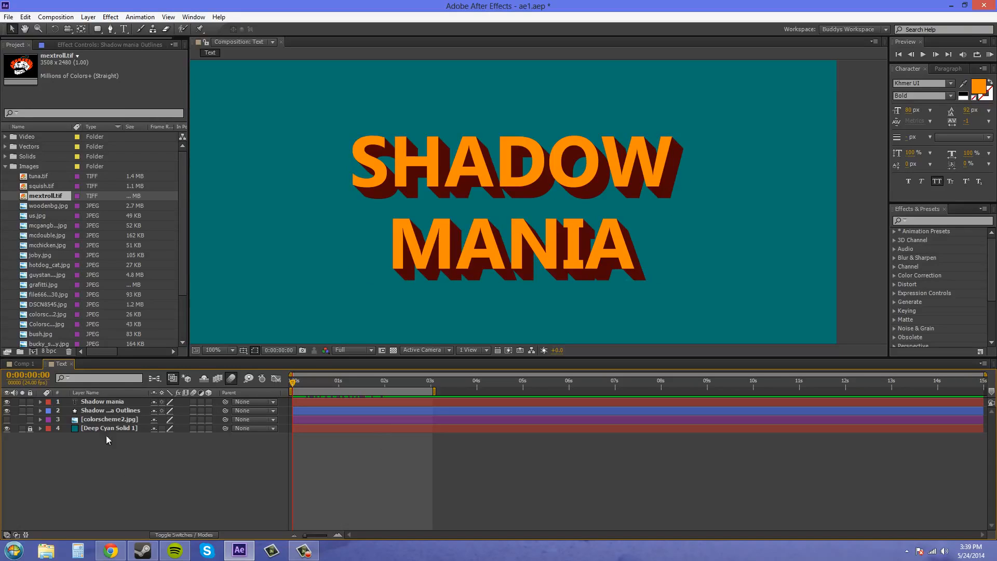
click(117, 413)
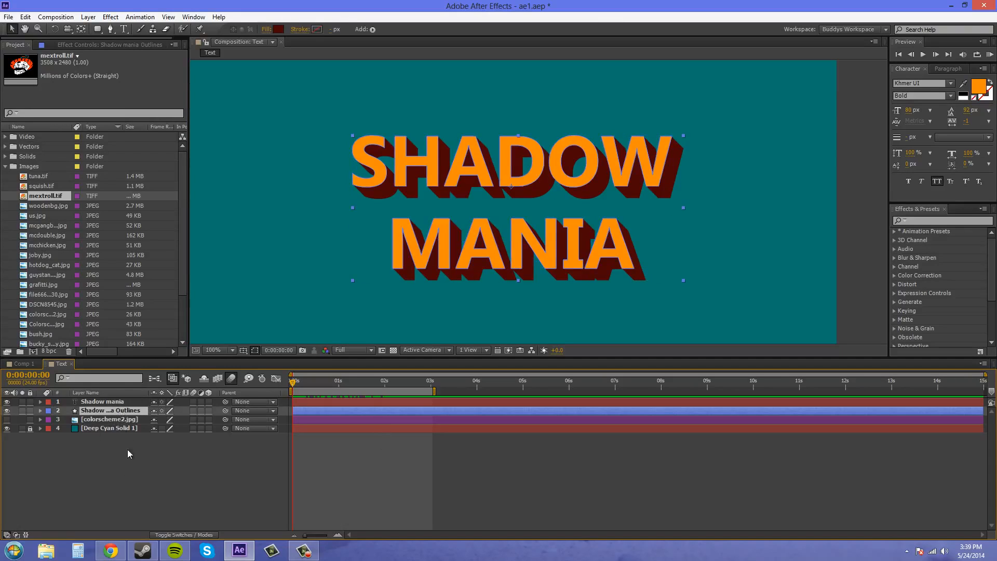
click(128, 485)
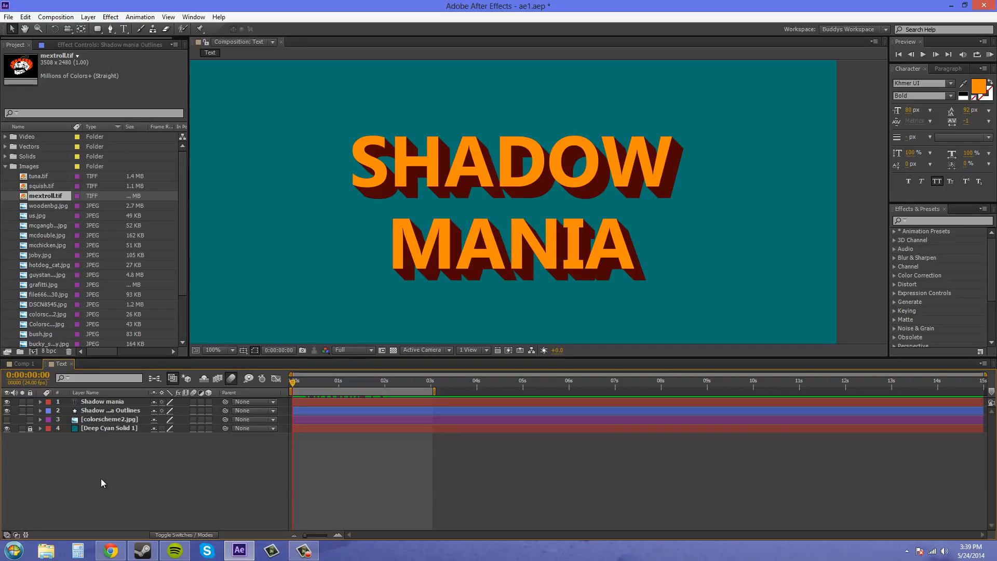
- Delete the Shadow mania Outlines shape layer and the Shadow mania text layer
click(104, 412)
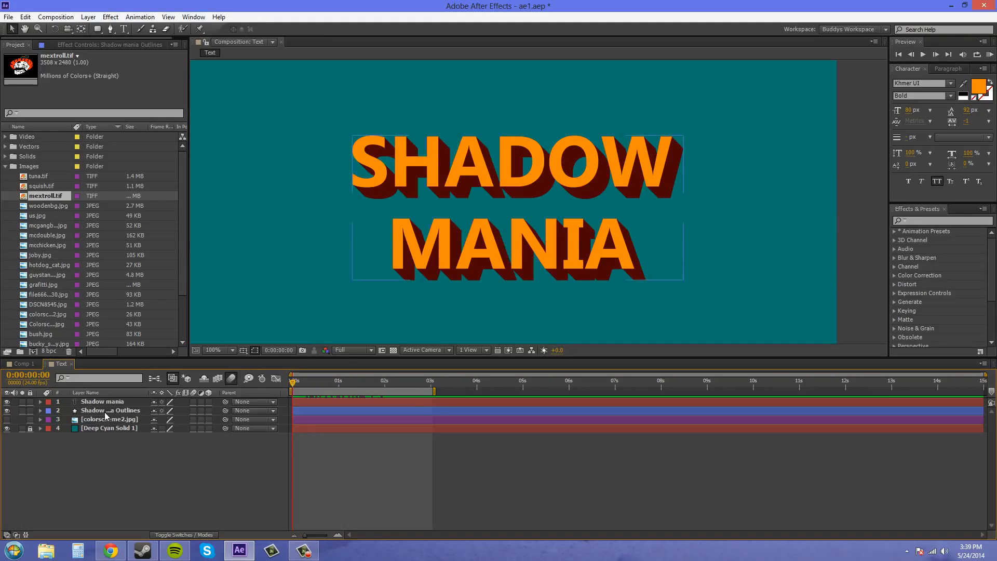
key(Delete)
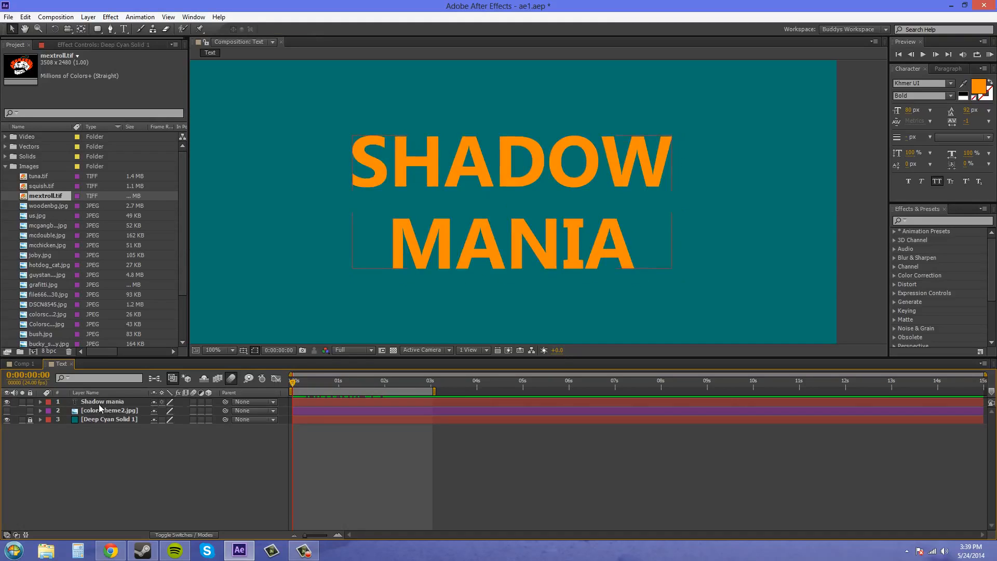
click(103, 402)
key(Delete)
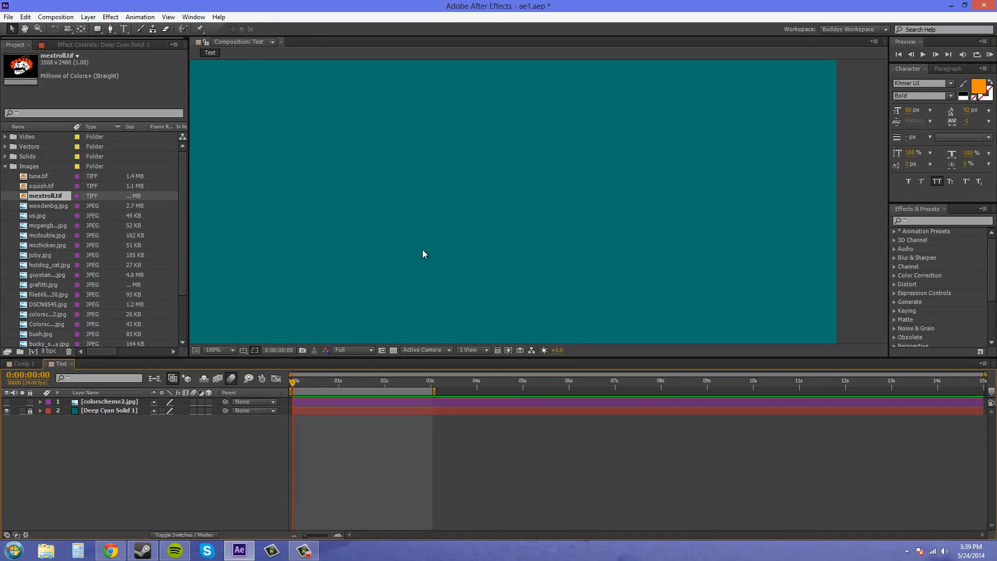
- Create a new text layer reading "SHADOW MANIA" on two lines
drag(450, 243, 469, 246)
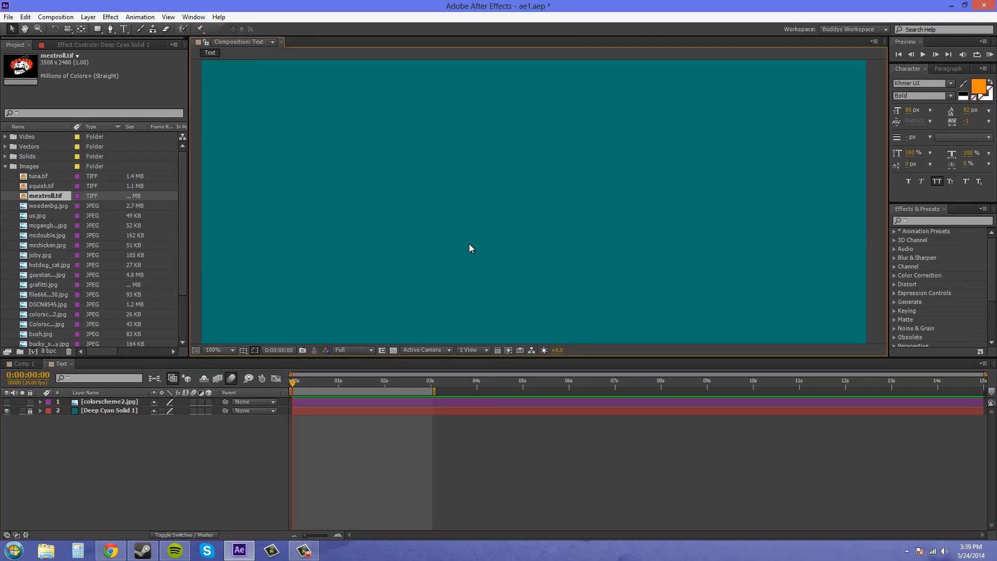
click(89, 17)
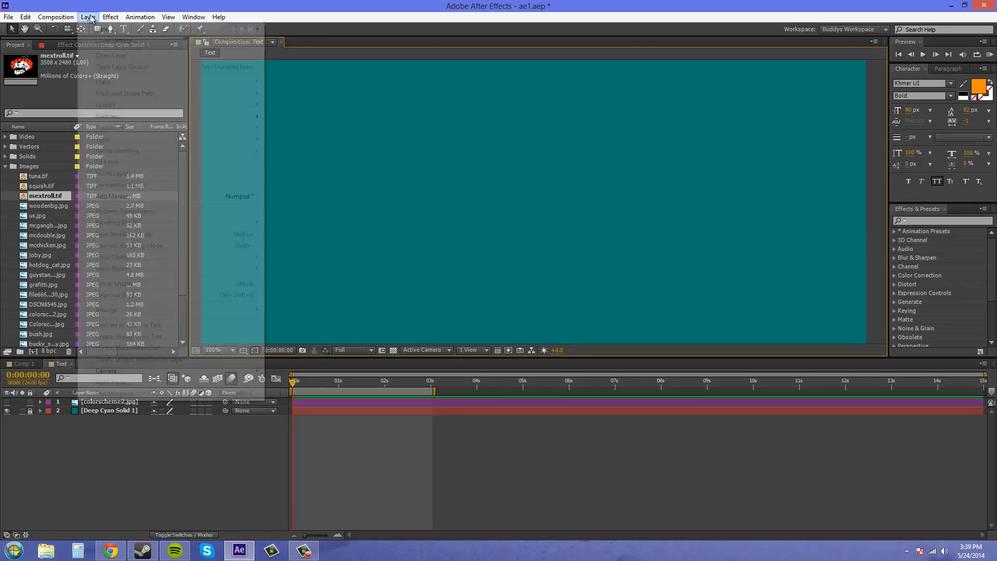
mouse_move(120, 29)
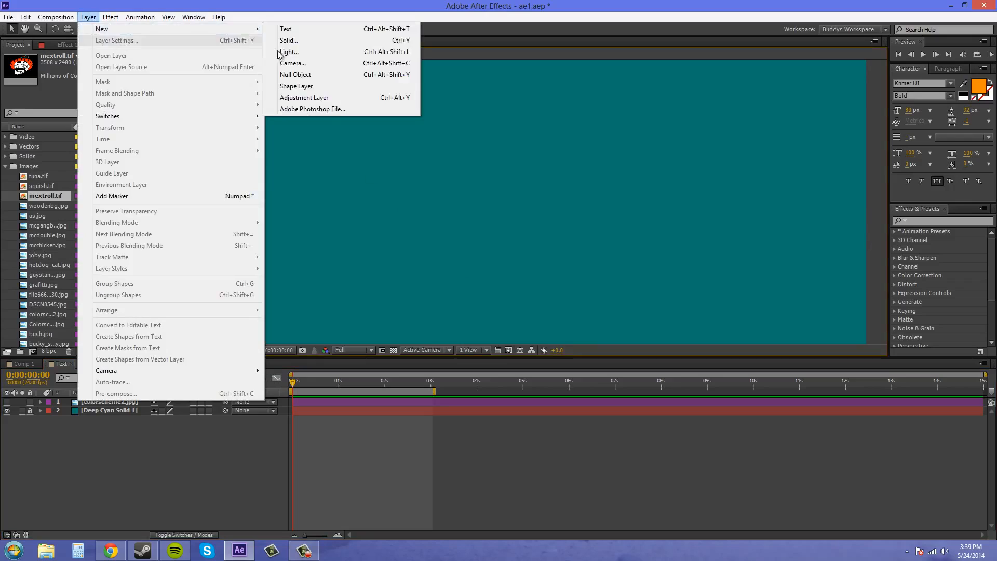
click(304, 30)
text(S)
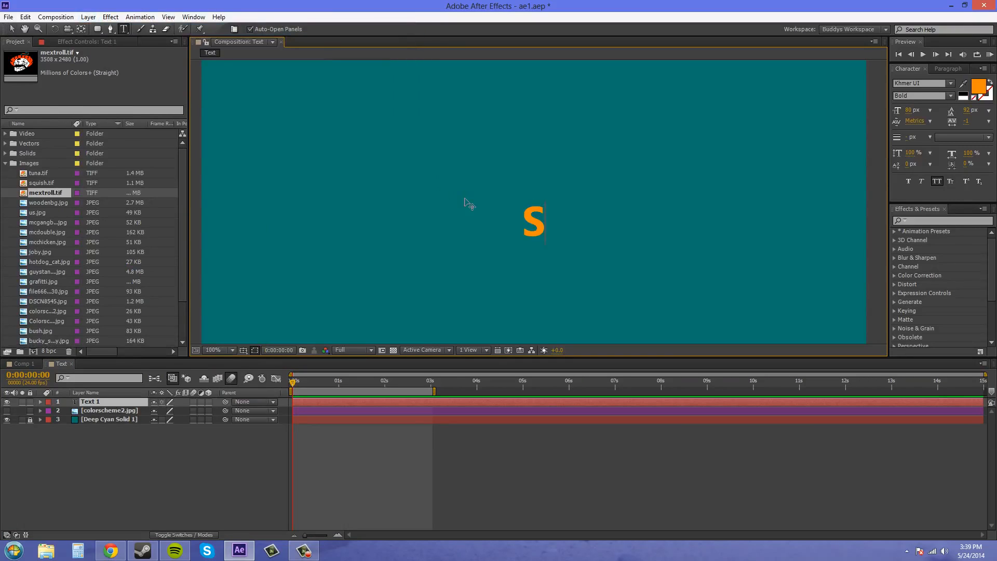
text(HADOWmania)
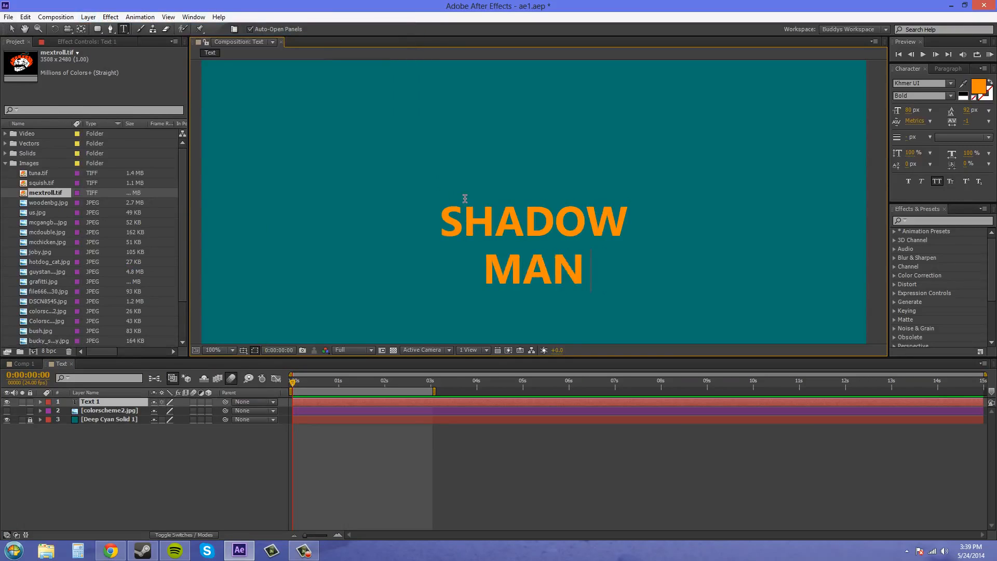
click(103, 422)
click(86, 393)
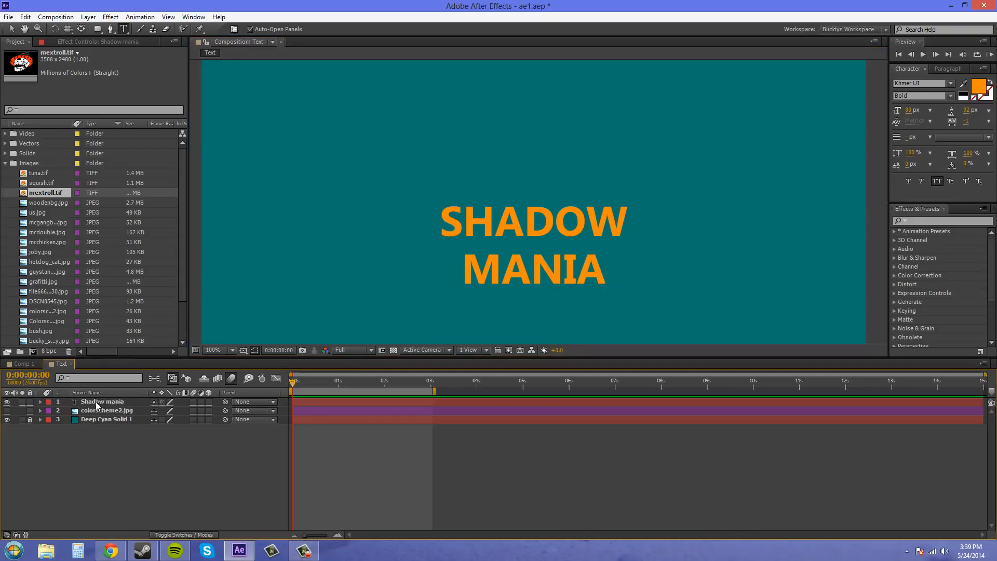
- Scale the Shadow mania text layer to 206% and move it up to the middle of the composition
click(96, 400)
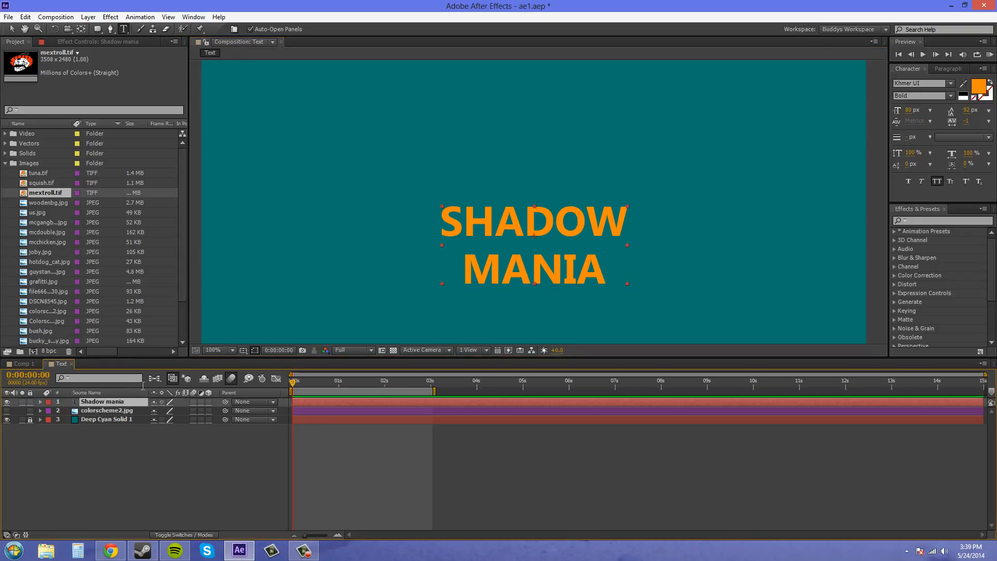
key(s)
drag(179, 410, 220, 403)
click(11, 29)
drag(580, 238, 582, 180)
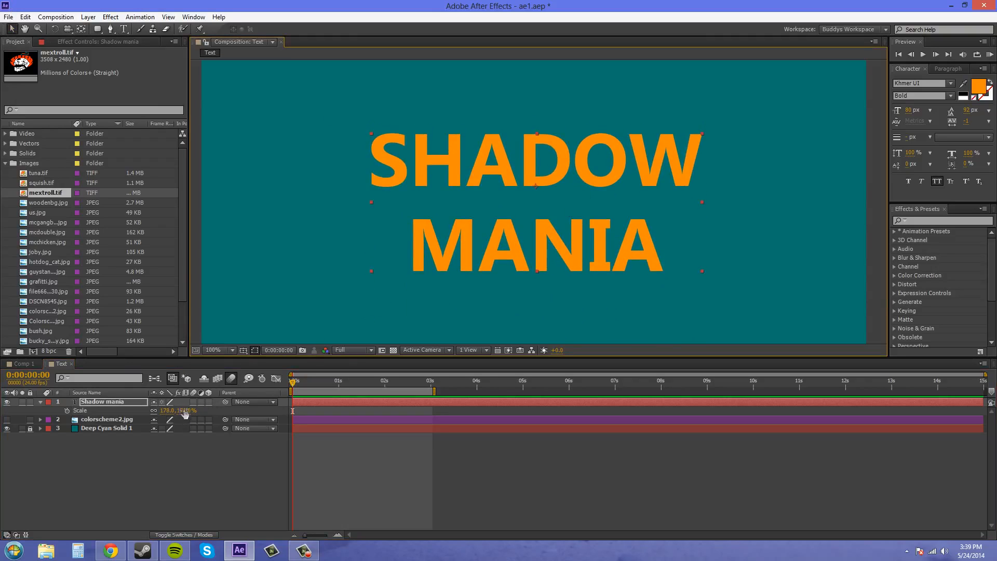
drag(185, 414, 196, 406)
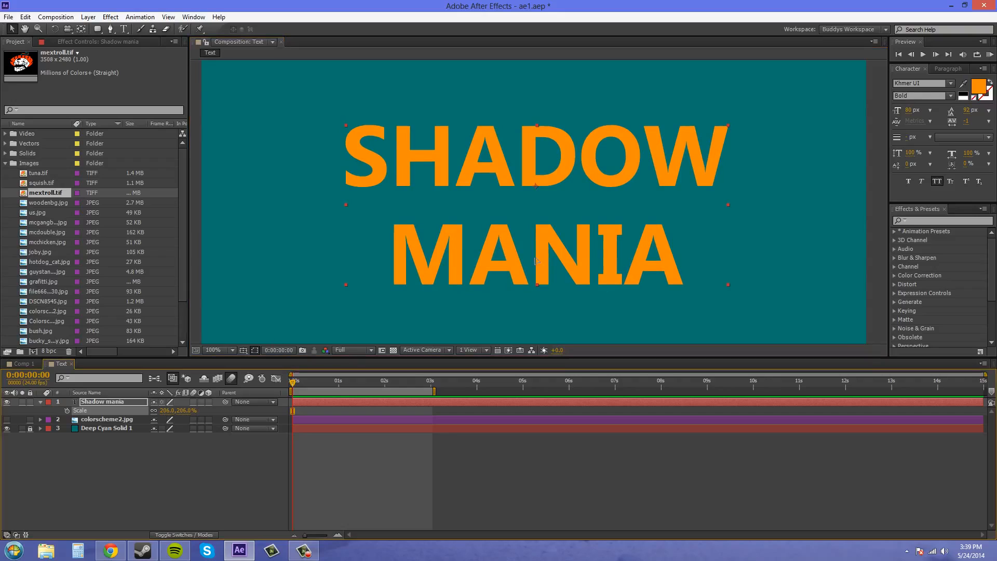
- Set the leading of both text lines to 116 px and move the text up to re-centre it in the frame
double_click(601, 218)
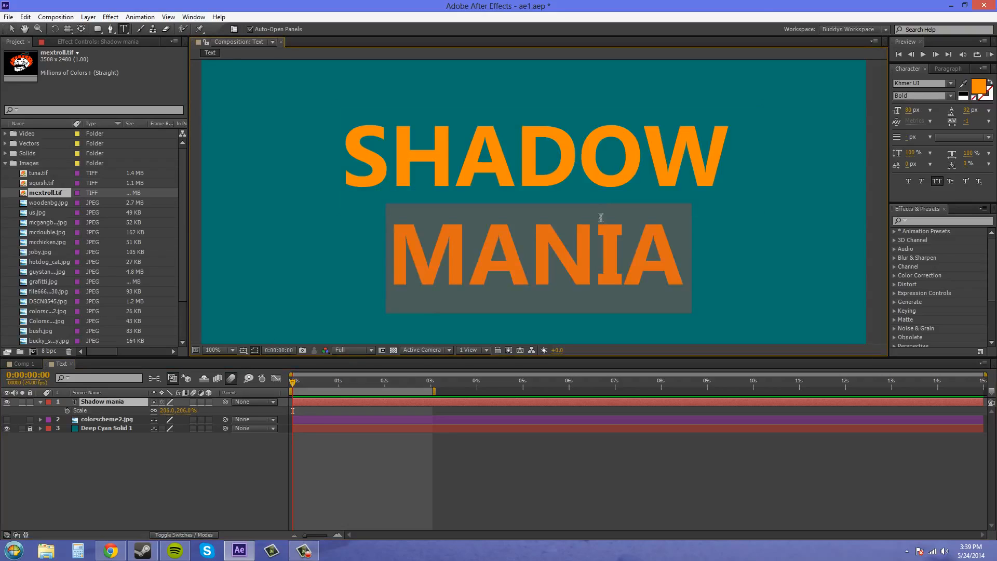
click(640, 213)
drag(680, 254, 365, 170)
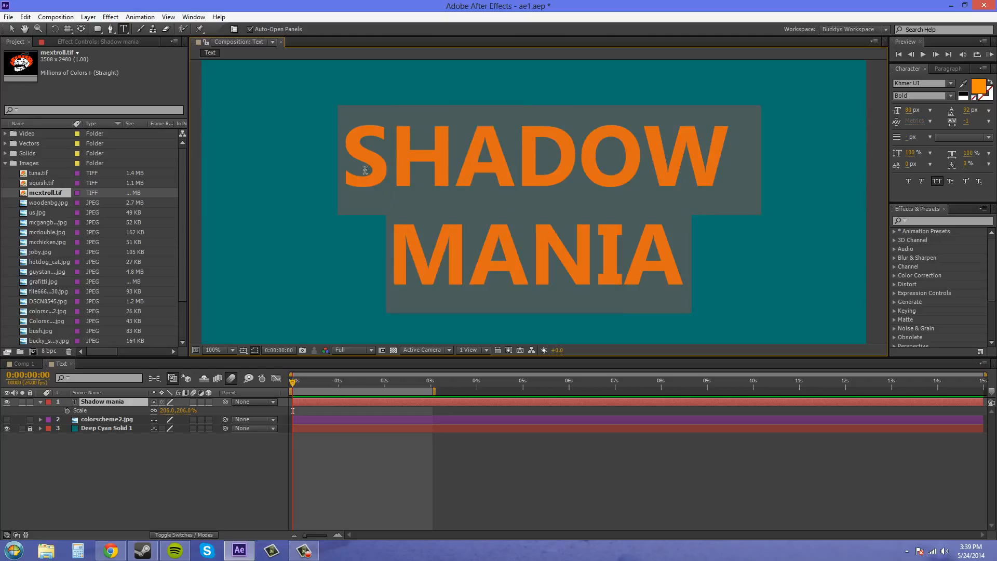
click(966, 111)
click(966, 120)
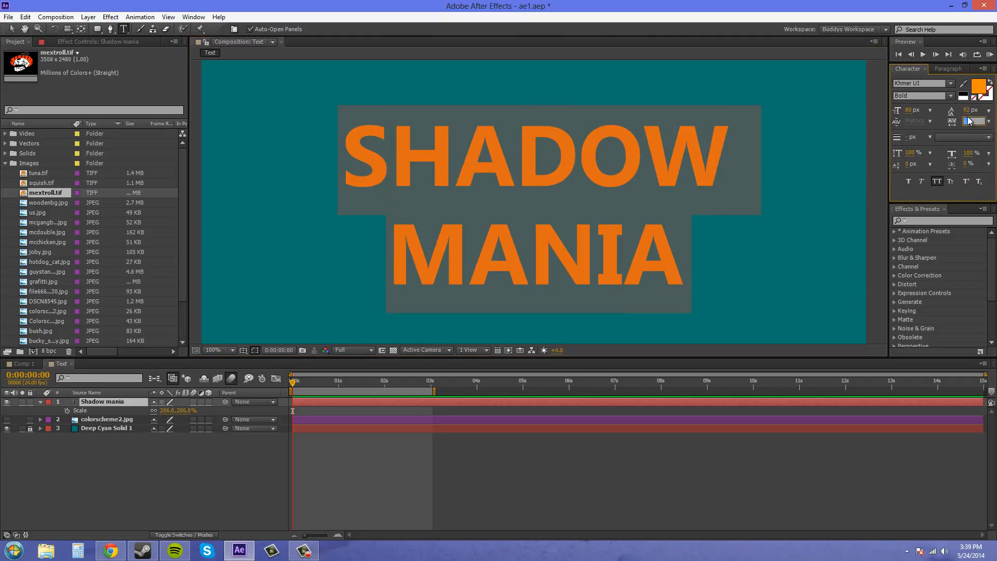
drag(967, 110, 983, 110)
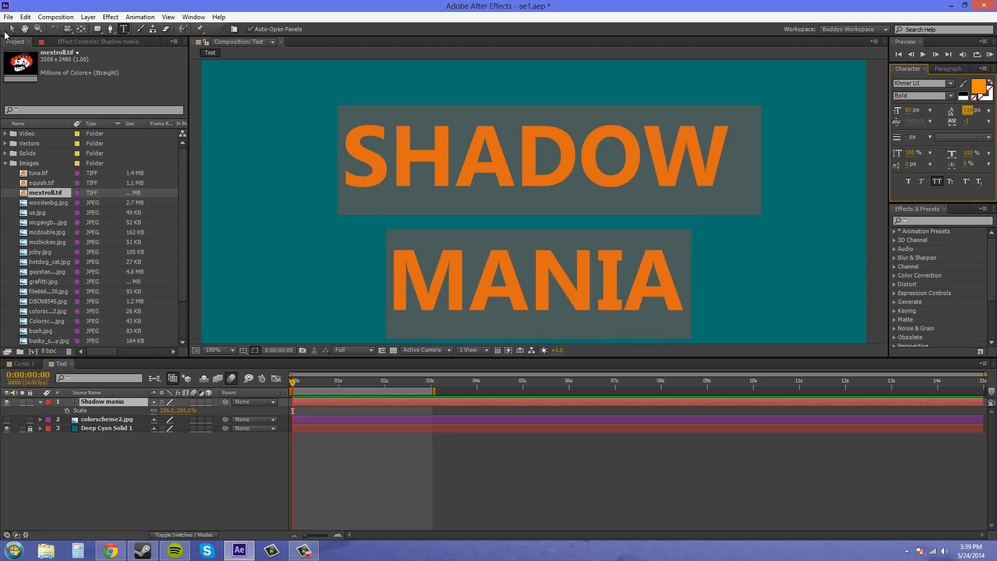
click(11, 29)
drag(549, 168, 558, 141)
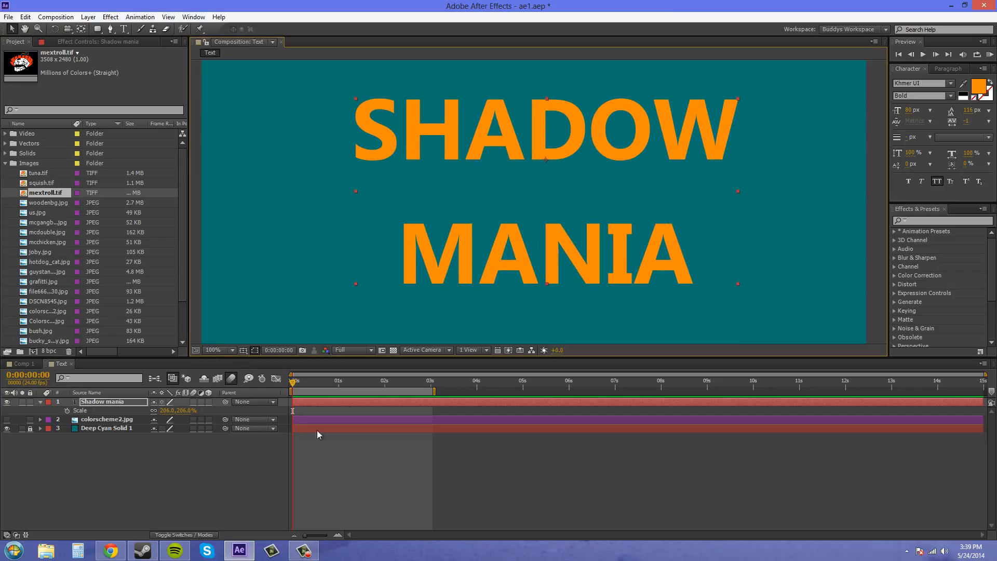
click(166, 467)
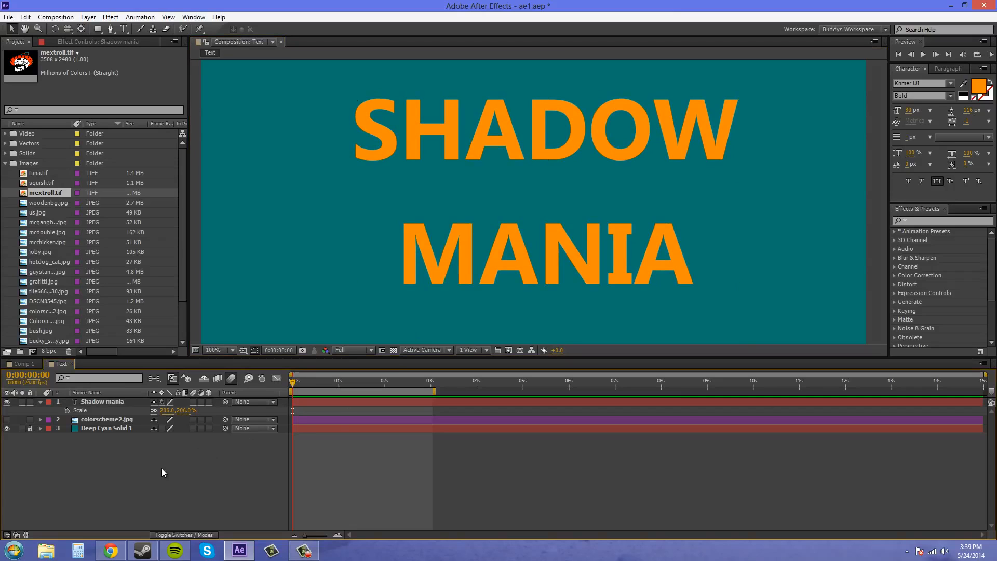
click(40, 403)
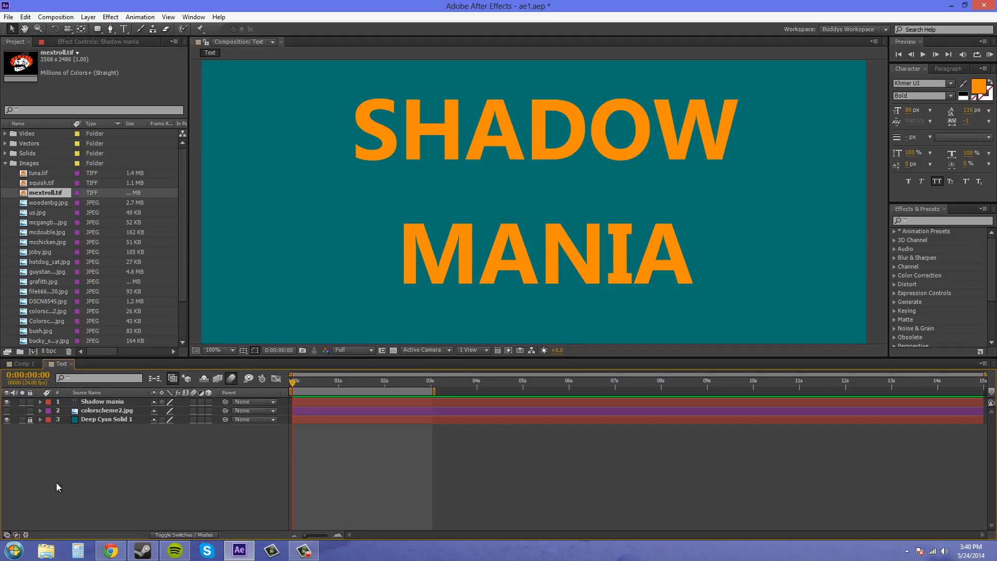
- Create shapes from the Shadow mania text layer
click(106, 402)
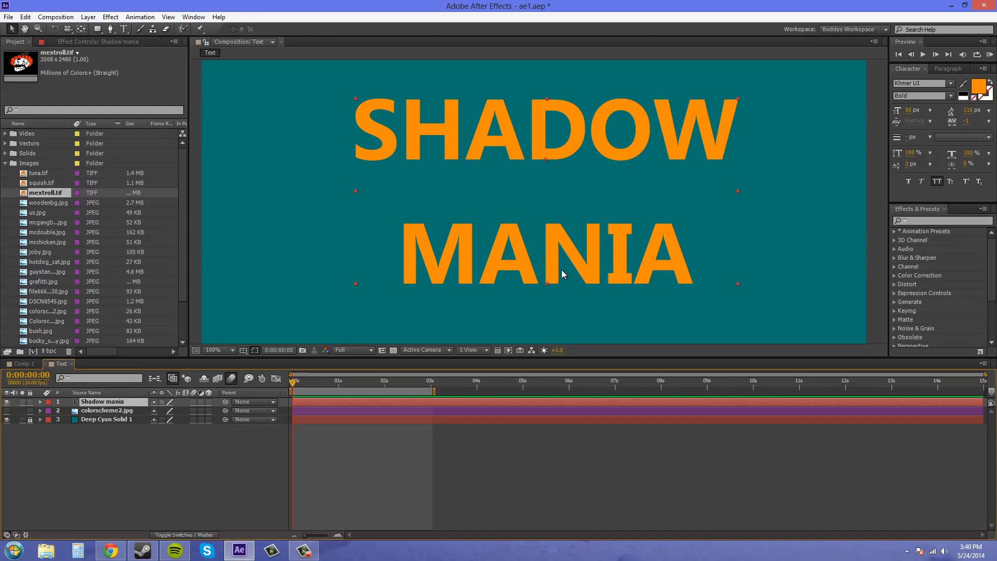
click(120, 470)
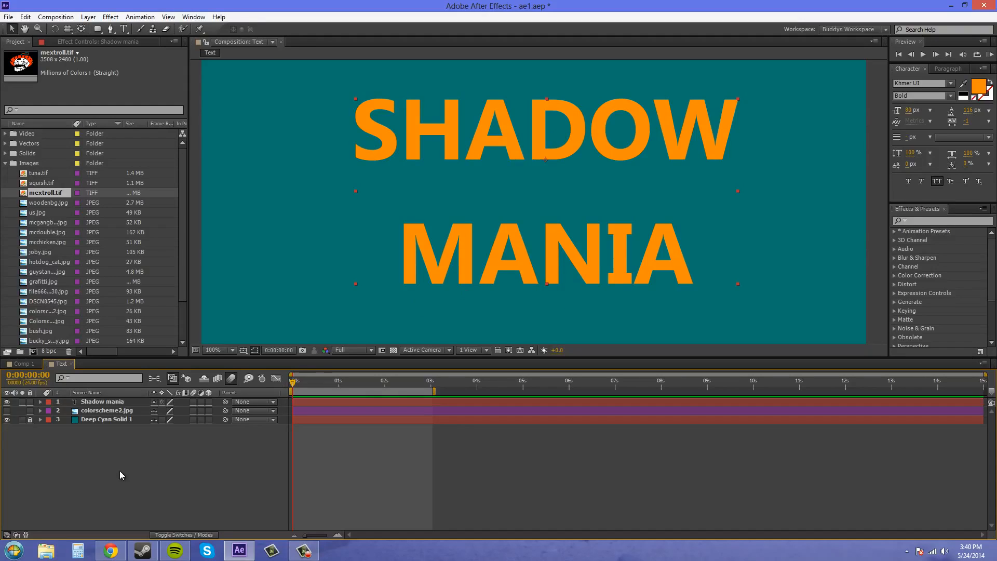
click(101, 403)
right_click(98, 407)
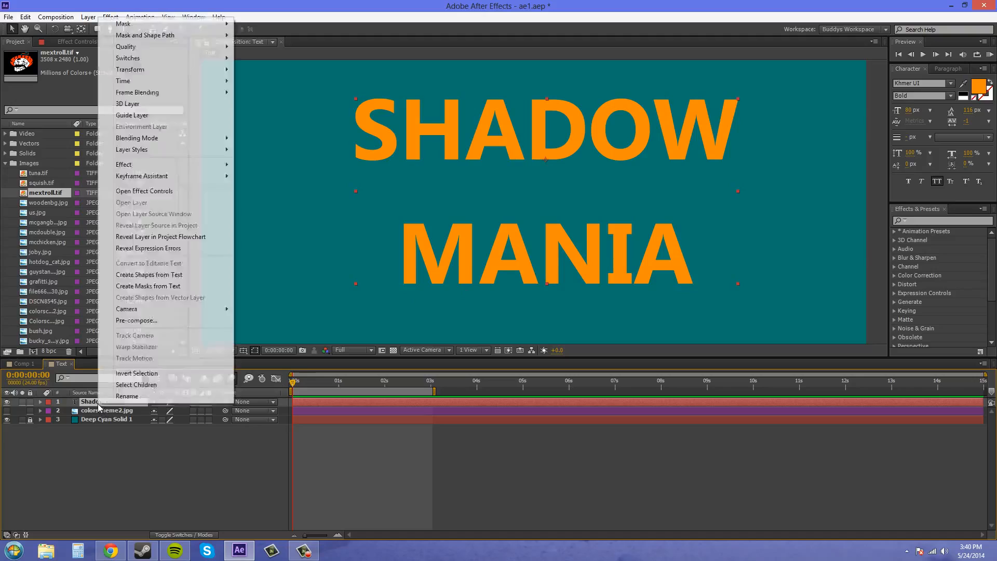
click(152, 275)
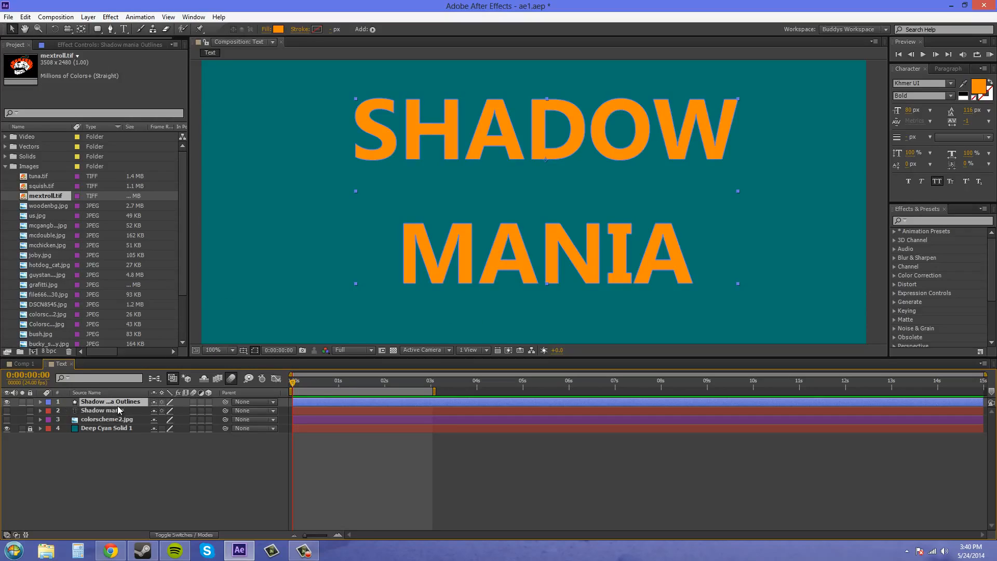
- Turn the original Shadow mania text layer's visibility back on and place it above the outlines layer
click(117, 412)
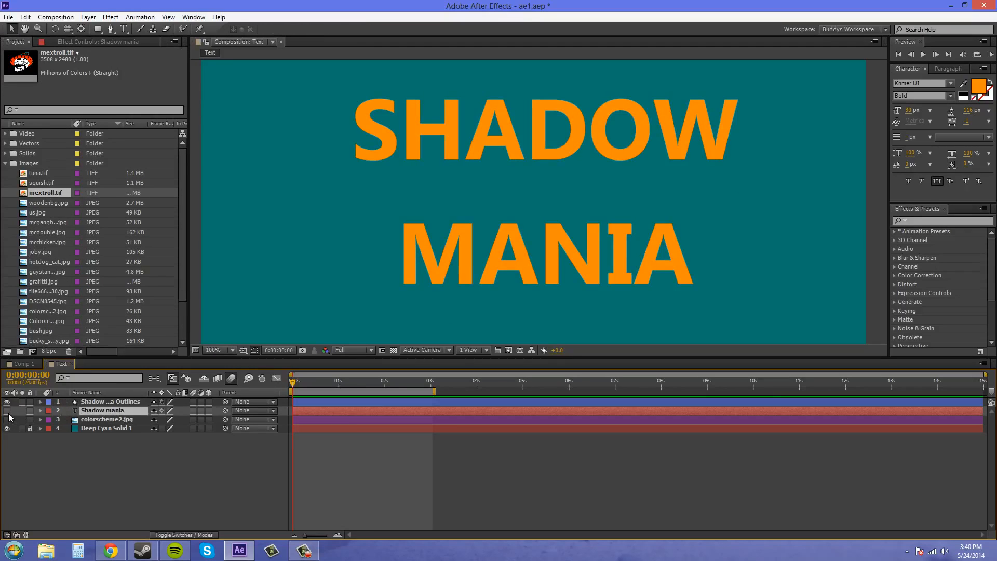
click(7, 410)
click(6, 411)
click(7, 411)
drag(94, 413, 96, 402)
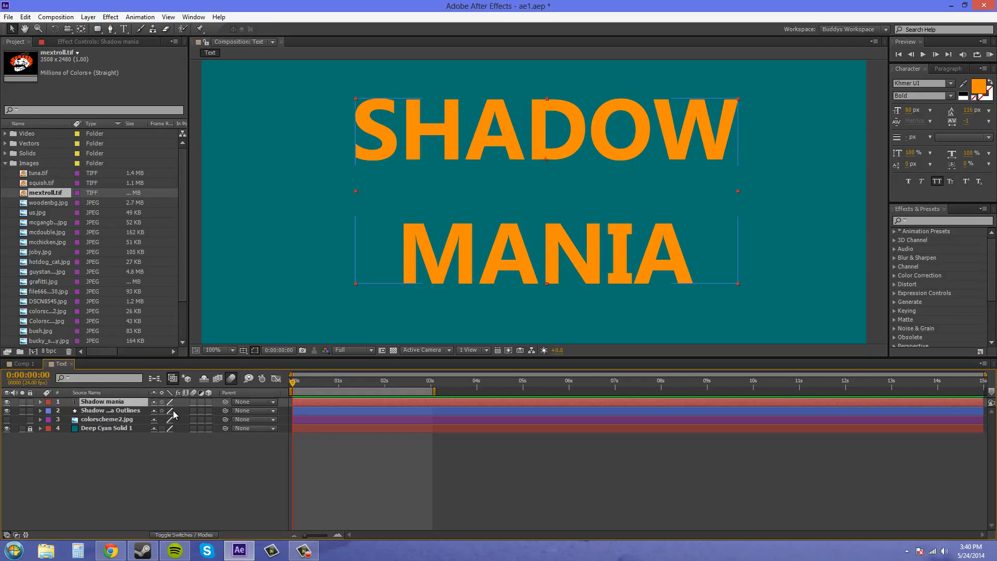
- Add a Repeater to the Shadow mania Outlines layer's contents and expand the Repeater's properties
click(139, 411)
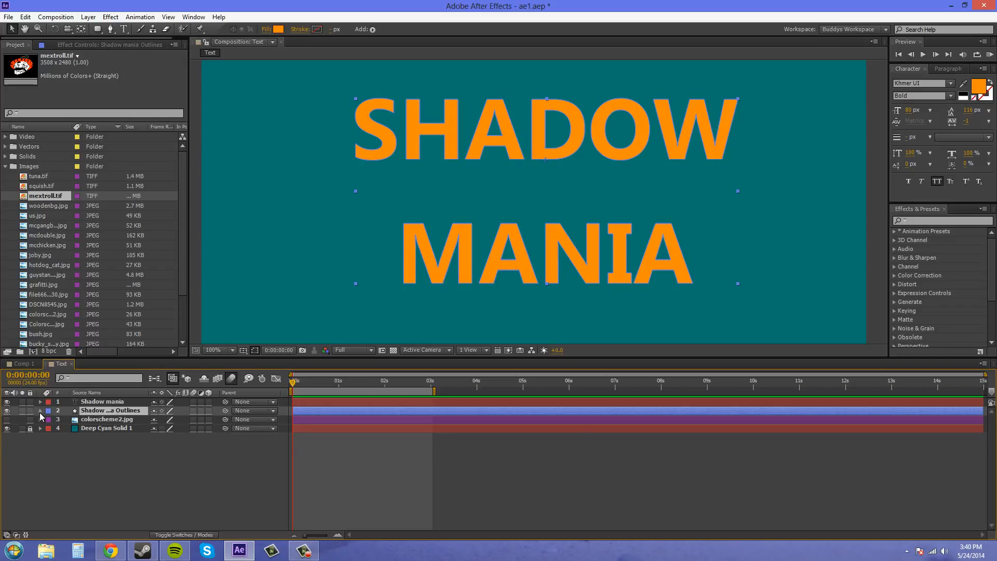
click(41, 411)
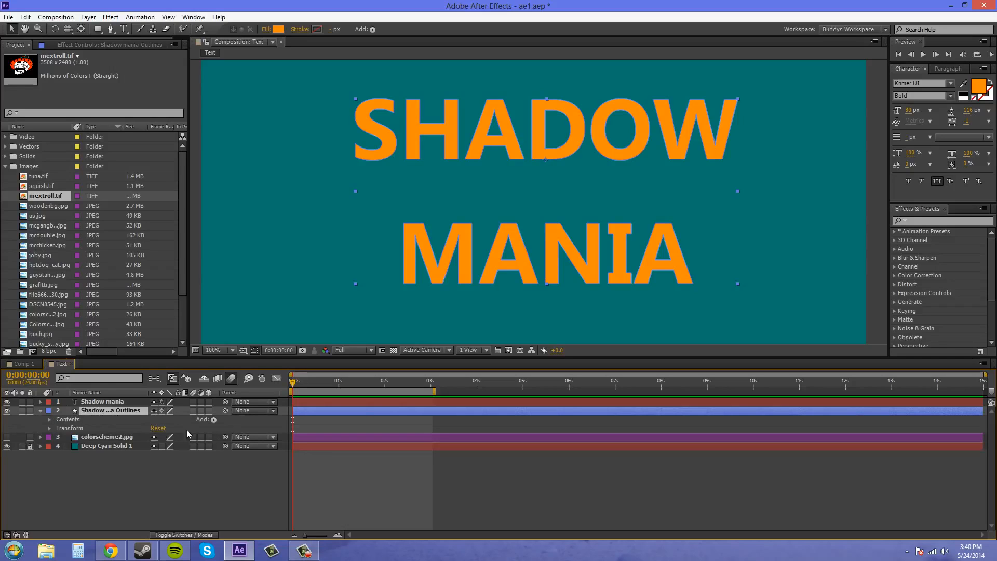
click(214, 420)
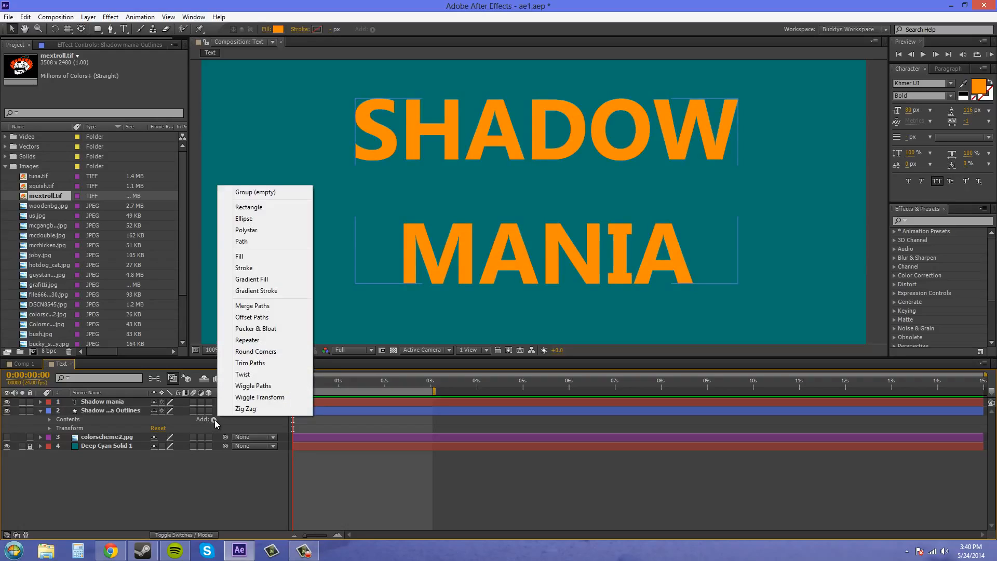
click(251, 341)
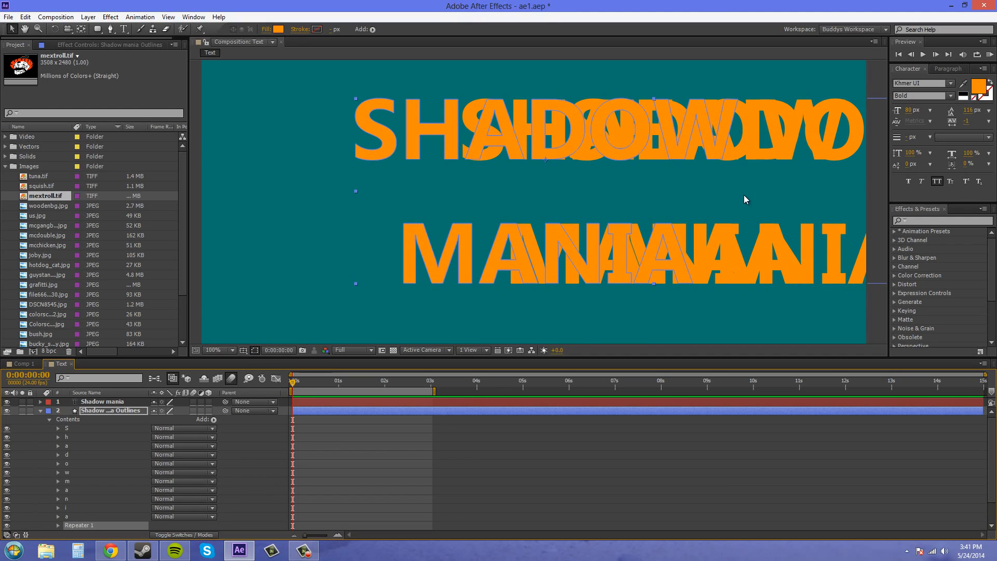
scroll(138, 460, down, 1)
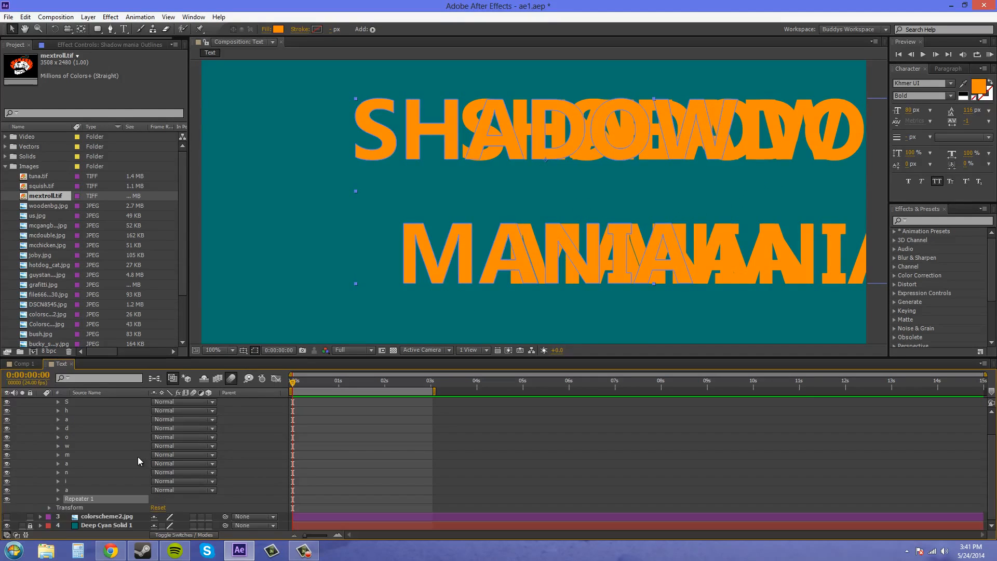
click(58, 499)
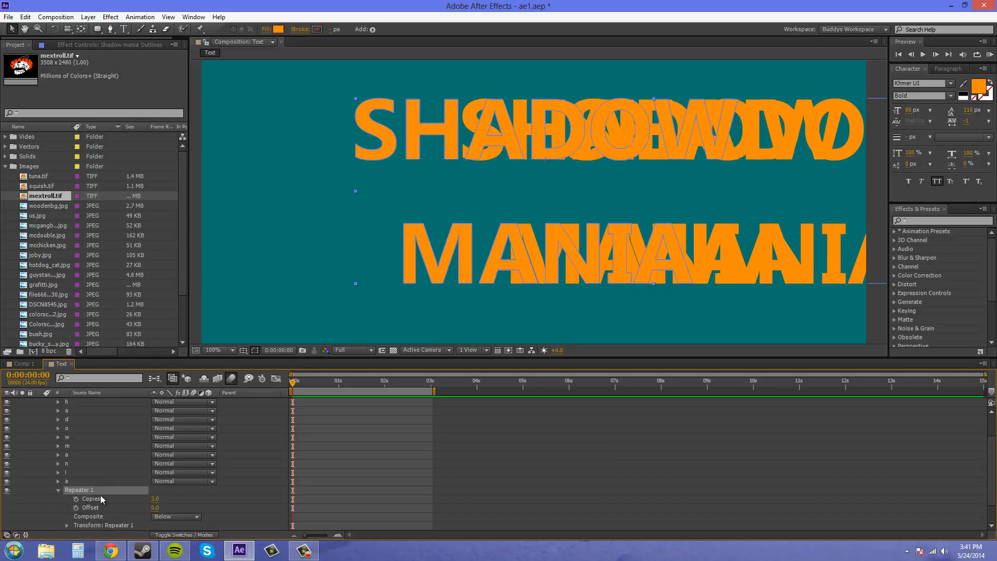
scroll(64, 492, down, 1)
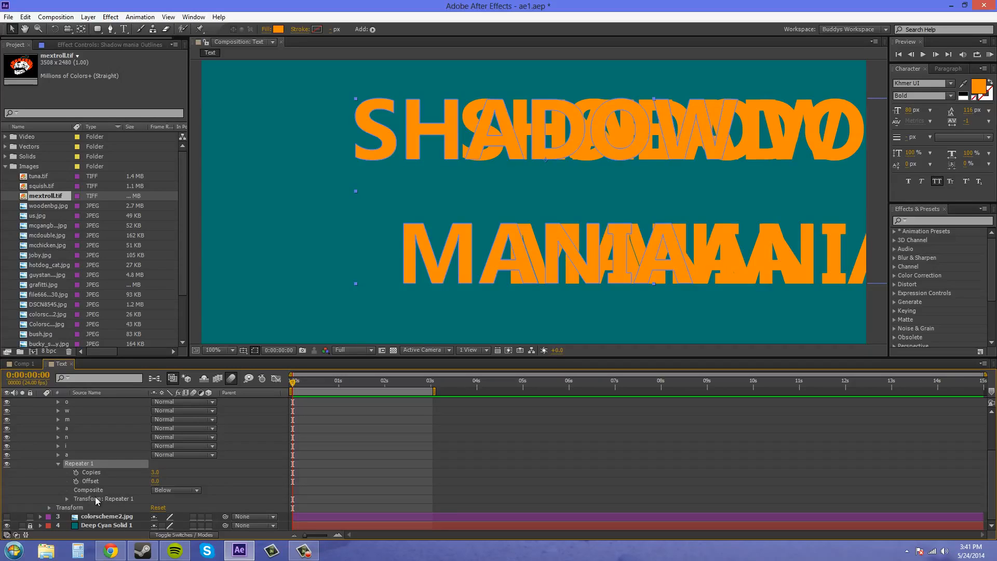
- Expand the Repeater's transform properties and set its Position to 1.0, 1.0
click(66, 499)
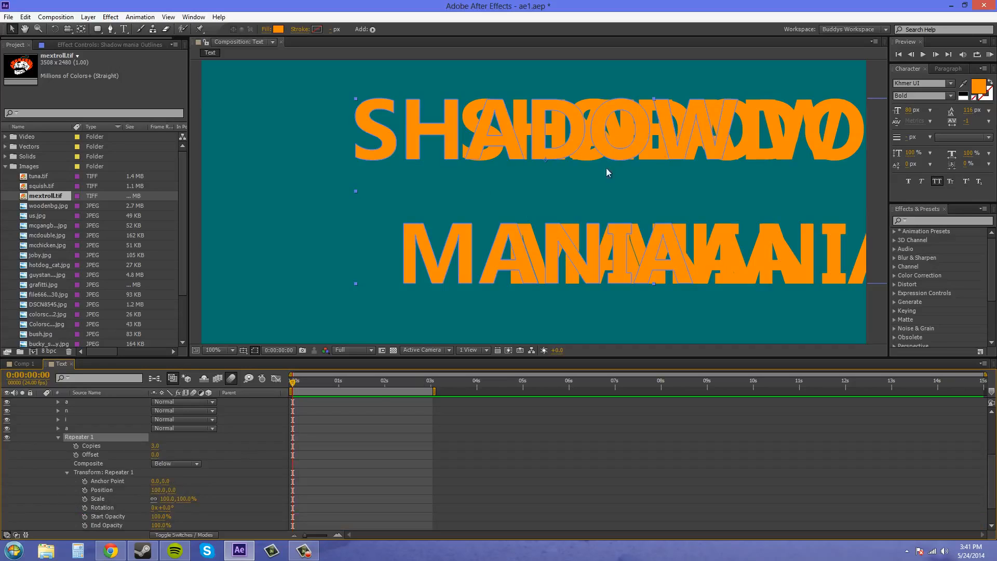
click(157, 490)
text(1)
key(Return)
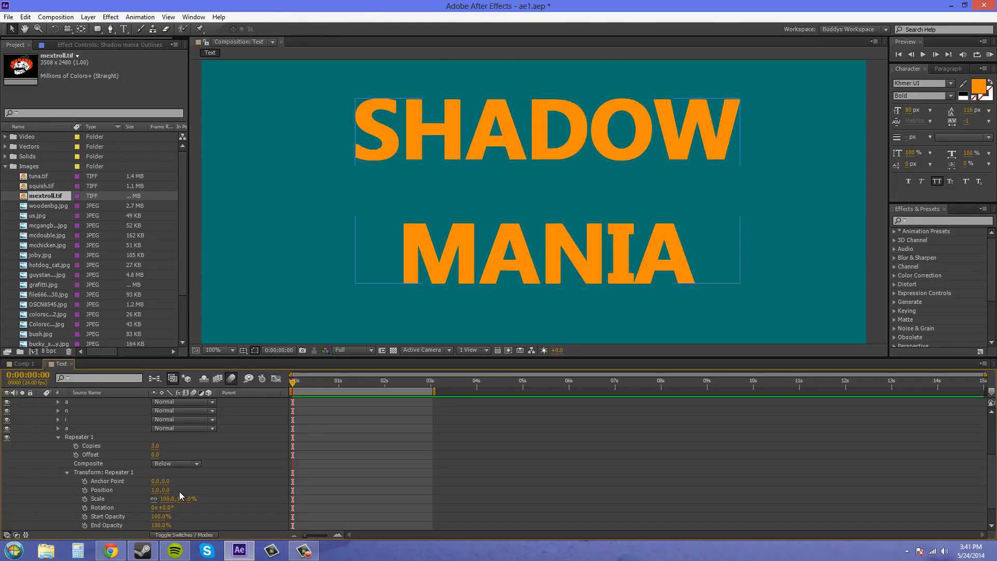
click(163, 491)
key(Return)
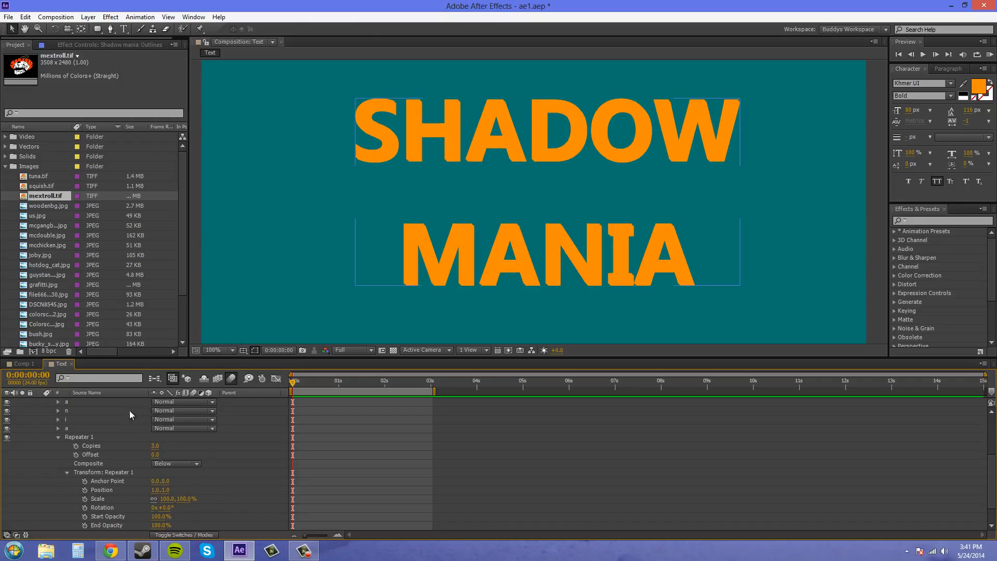
- Show the colorscheme2.jpg layer and set the Shadow mania Outlines layer's fill colour to dark red 680909
scroll(96, 435, up, 4)
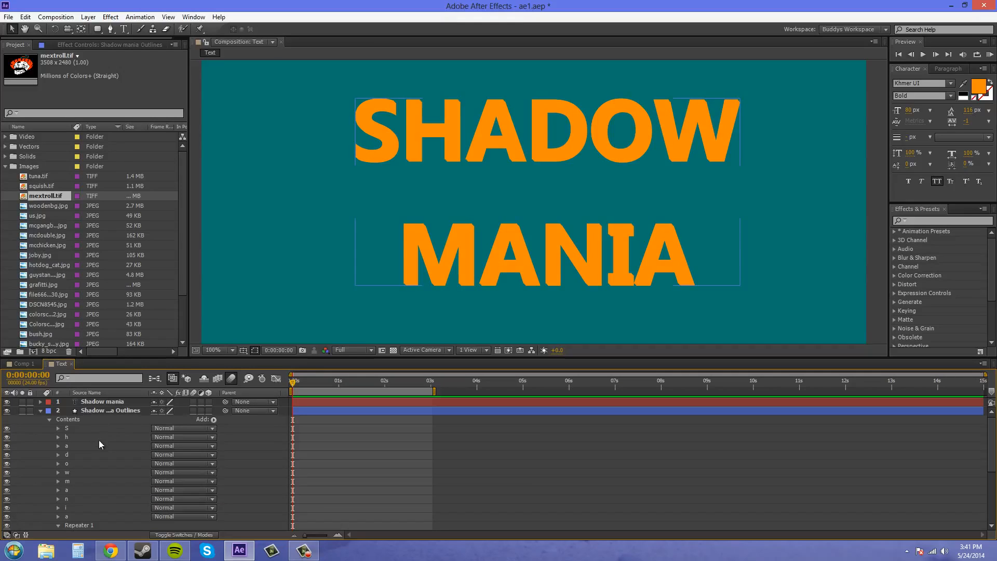
click(104, 411)
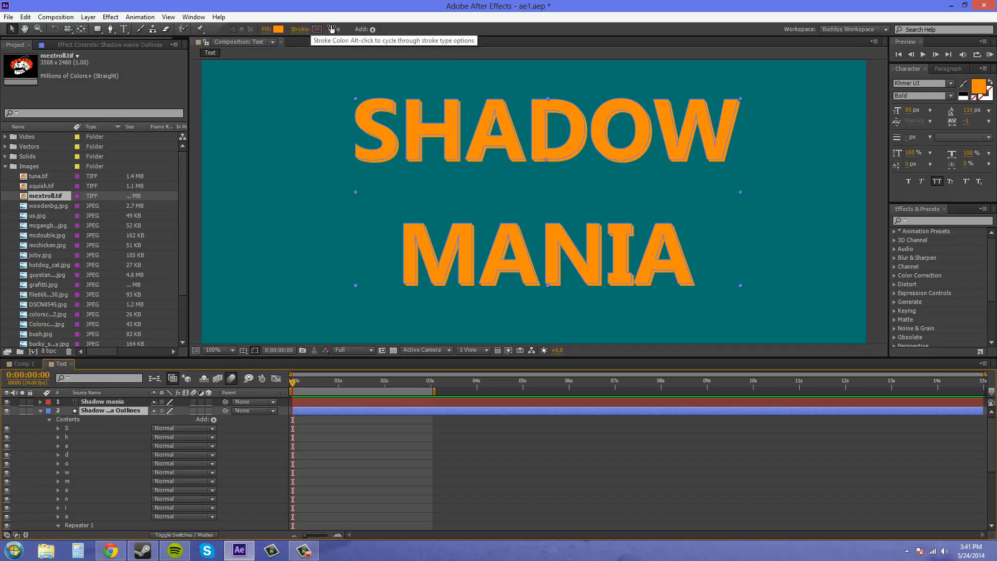
click(279, 30)
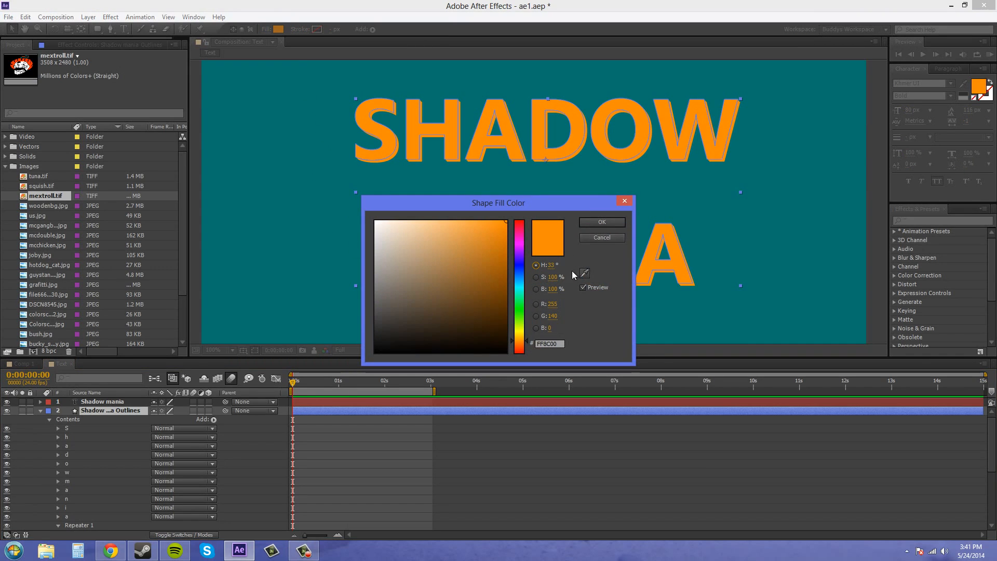
click(609, 240)
scroll(80, 475, down, 5)
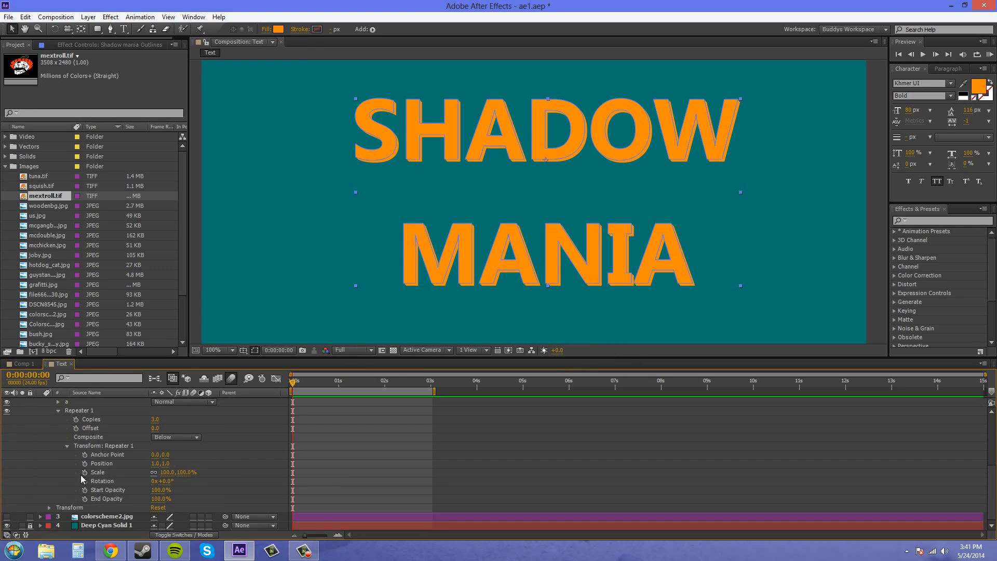
click(7, 516)
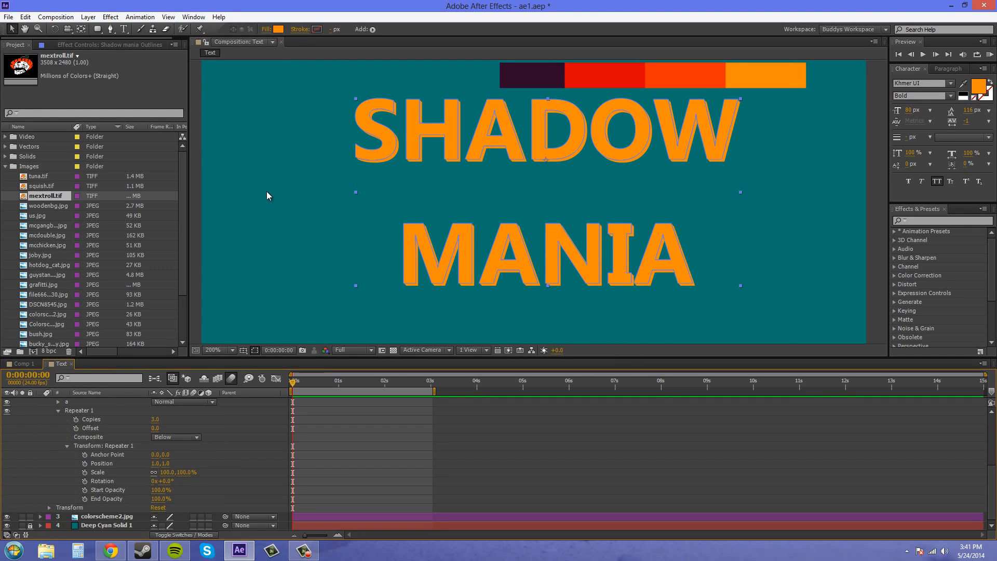
click(278, 29)
click(584, 272)
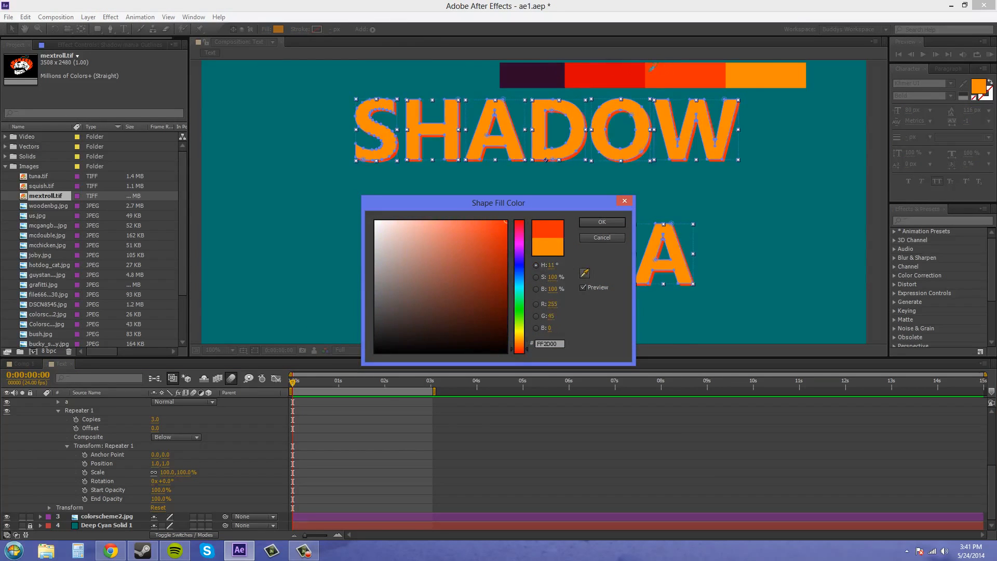
click(617, 73)
drag(501, 256, 496, 298)
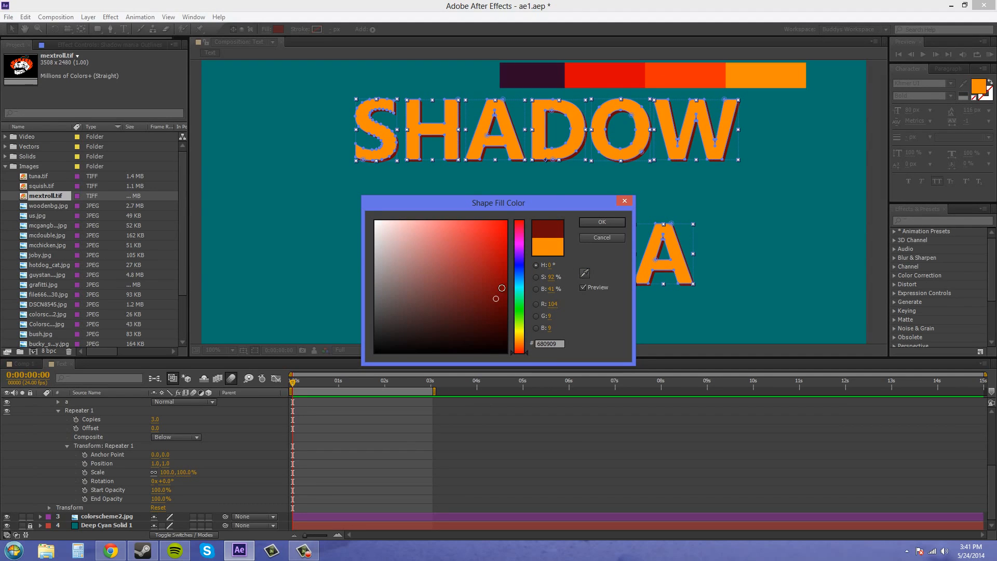
click(593, 220)
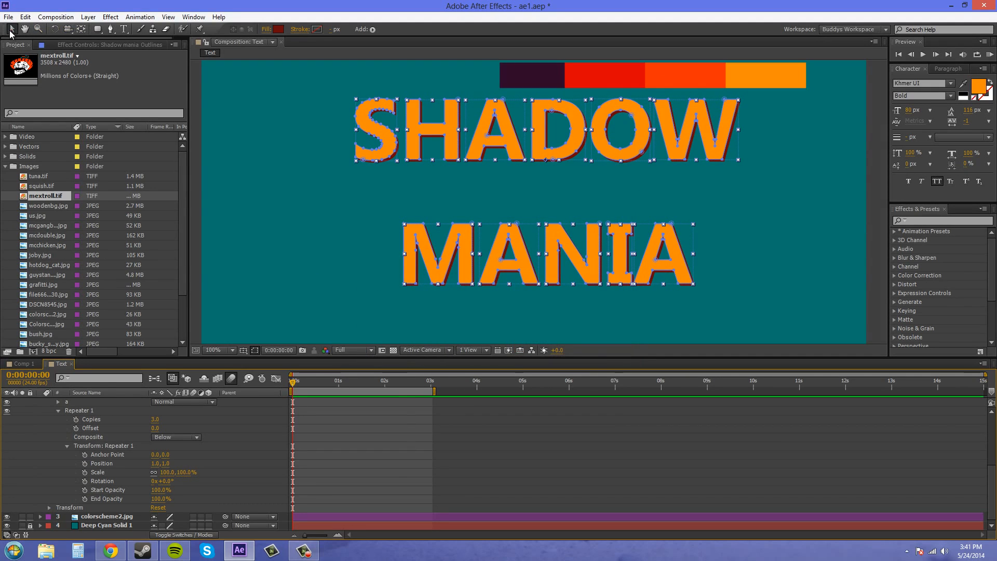
click(309, 213)
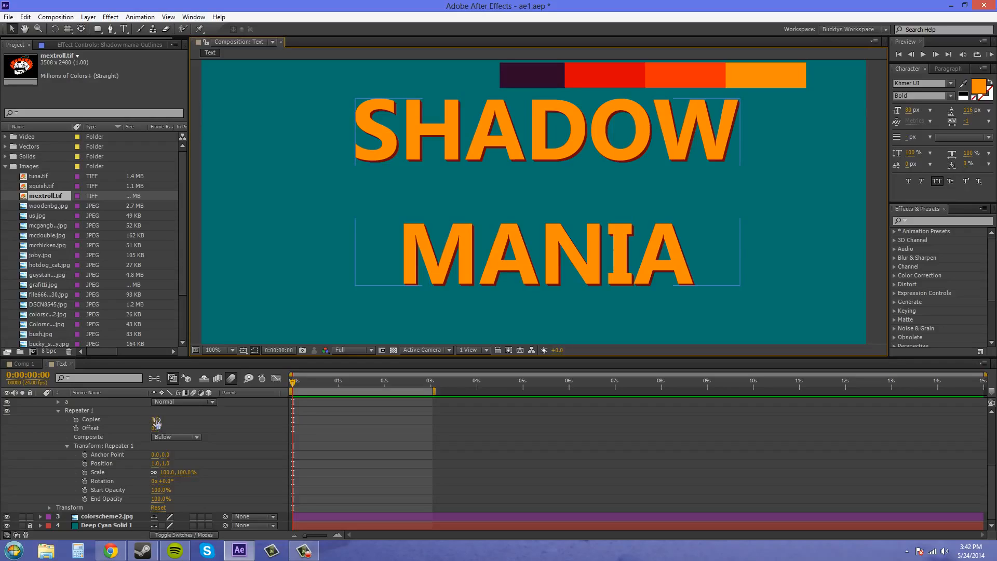
- Try the Repeater with 32 copies and with 0 copies
mouse_move(156, 420)
mouse_down()
mouse_move(176, 416)
mouse_move(166, 416)
mouse_up()
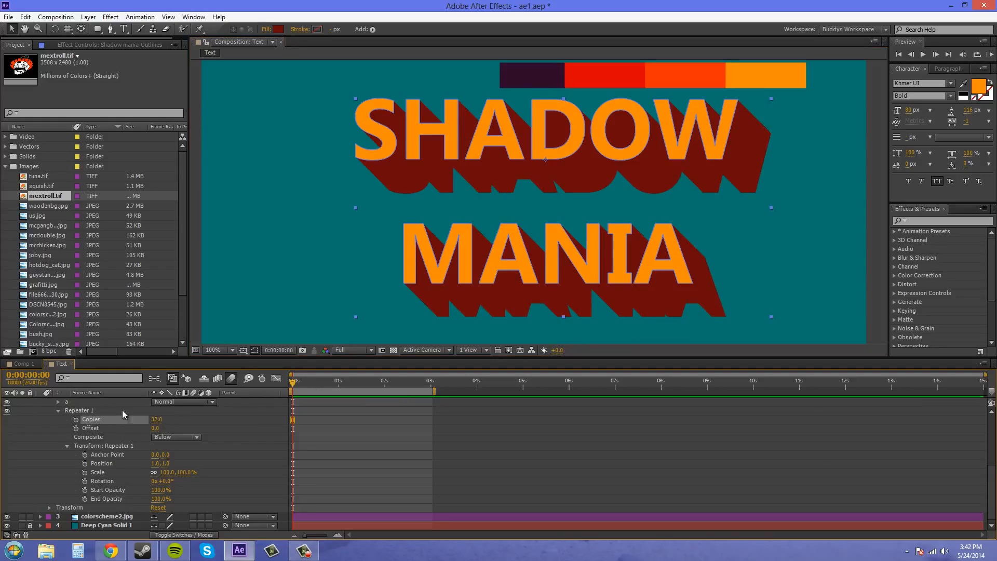
click(156, 419)
text(0)
key(Return)
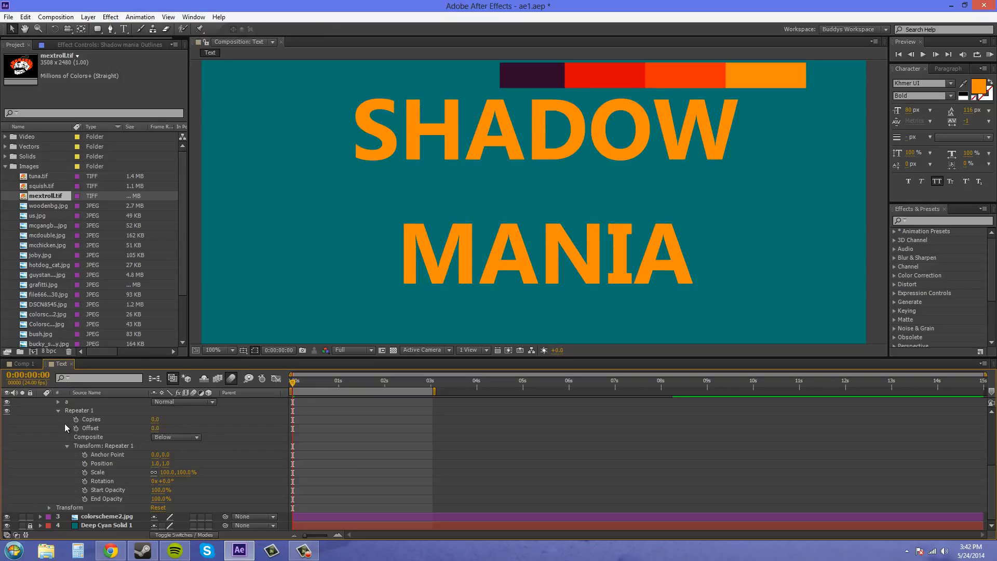
- Set the Repeater's Copies to 1 and keyframe it at 0:00:00:00
click(155, 419)
key(Return)
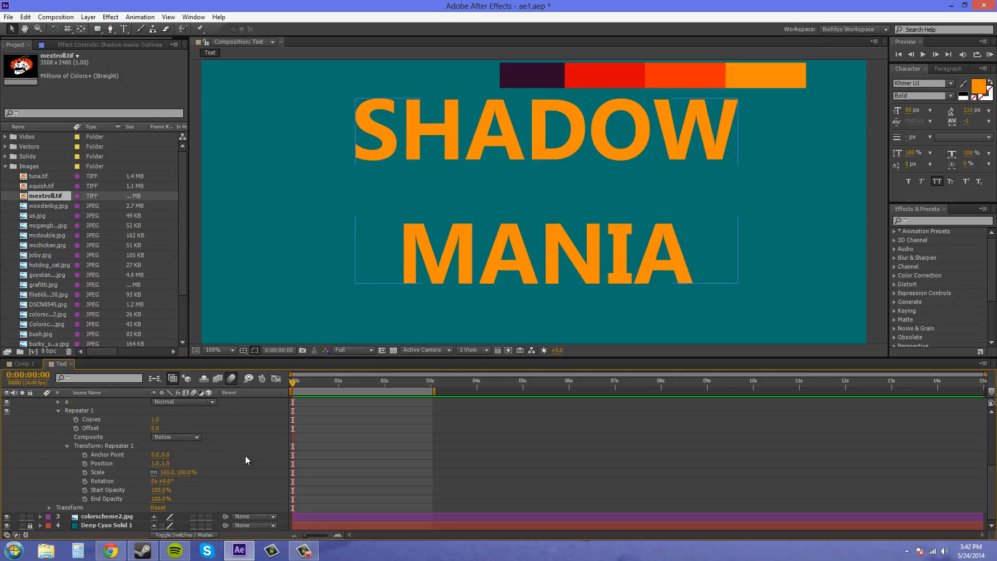
click(76, 419)
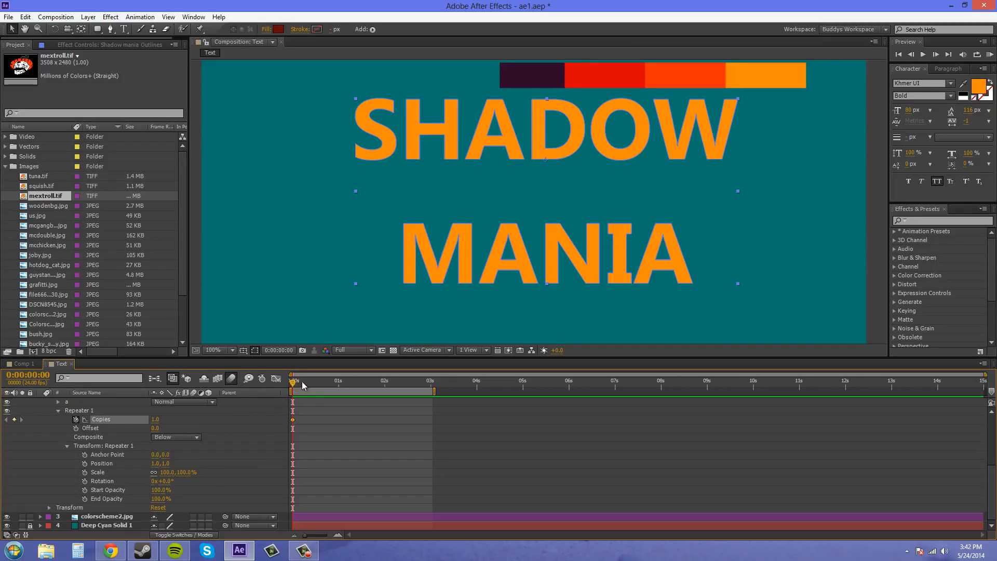
- Keyframe the Repeater's Copies at 35 at 0:00:00:15
click(314, 384)
click(321, 384)
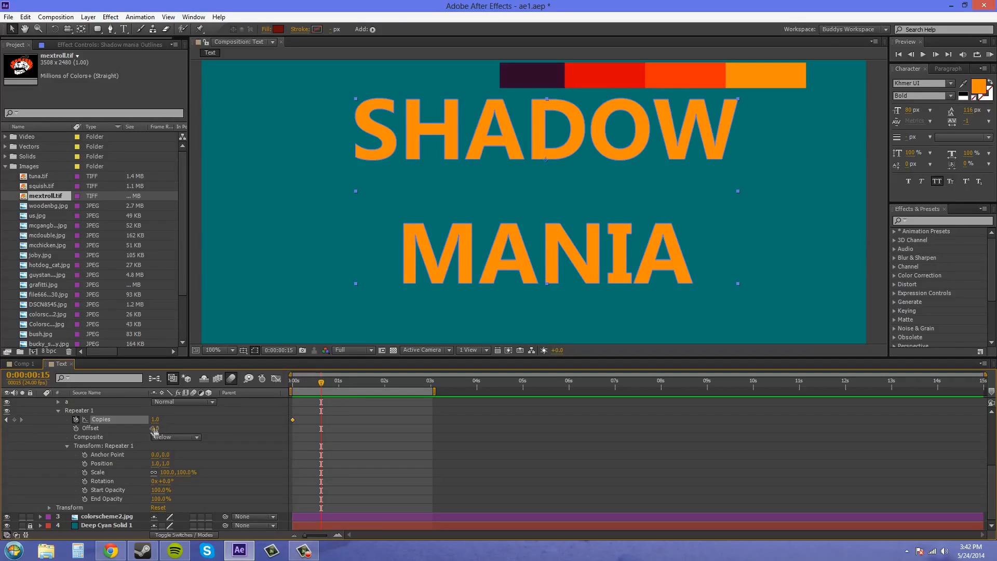
click(155, 419)
text(35)
key(Return)
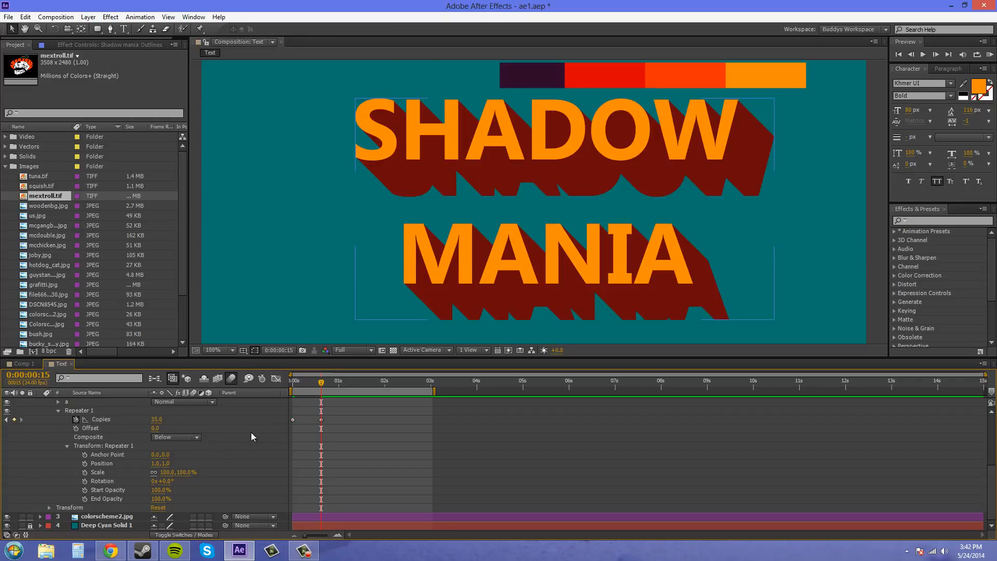
- Apply Easy Ease to the Copies keyframe at 0:00:00:15 and preview the shadow animation
key(Home)
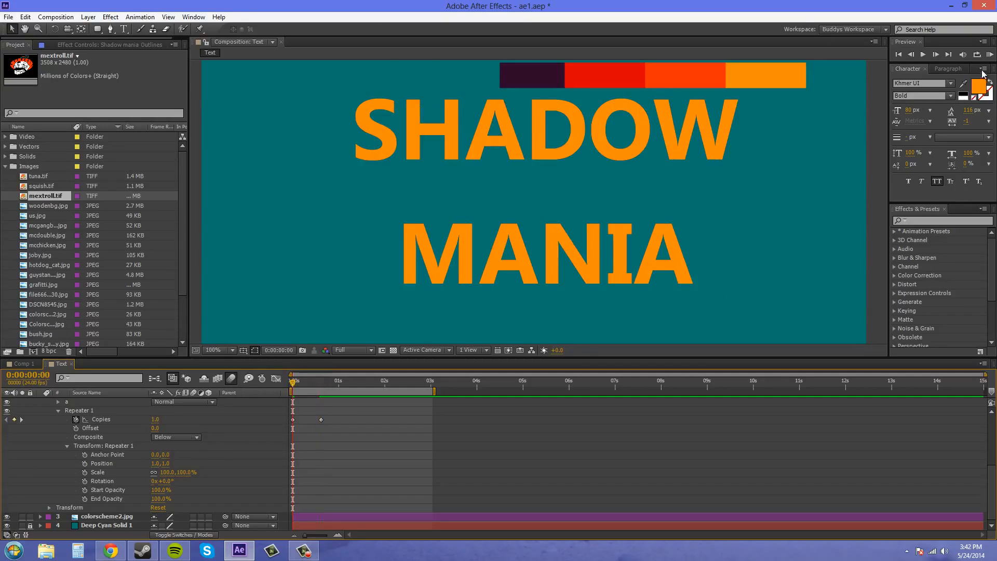
click(321, 420)
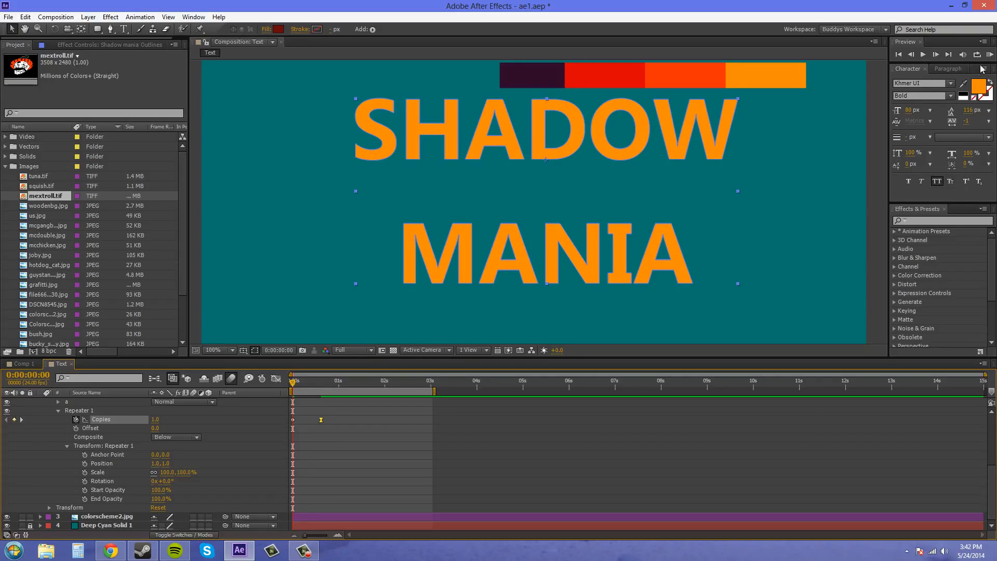
click(714, 246)
key(space)
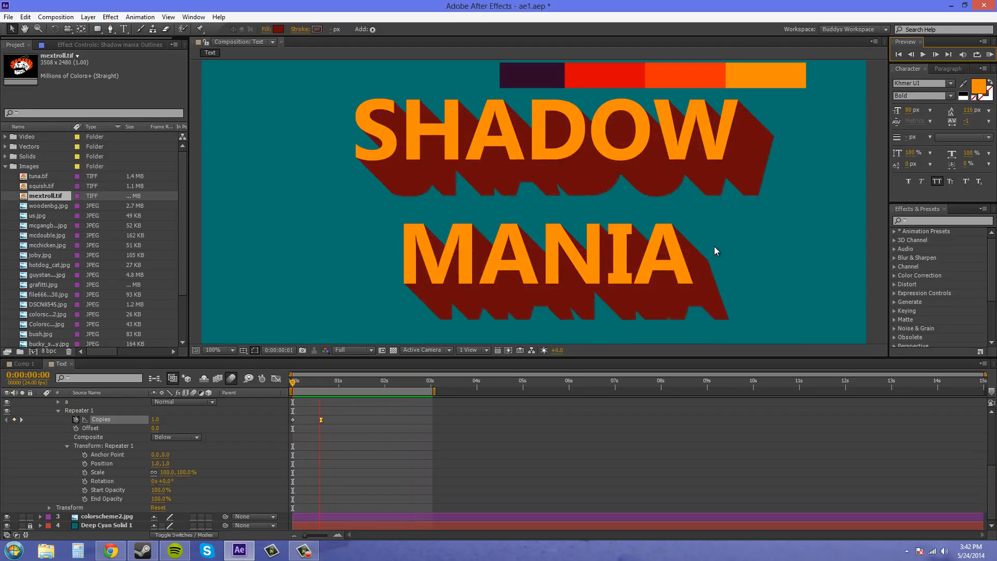
click(989, 55)
- Try an upward shadow at 0:00:01:01 by setting the Repeater's Position to 1.0, -1.0
drag(294, 383, 321, 383)
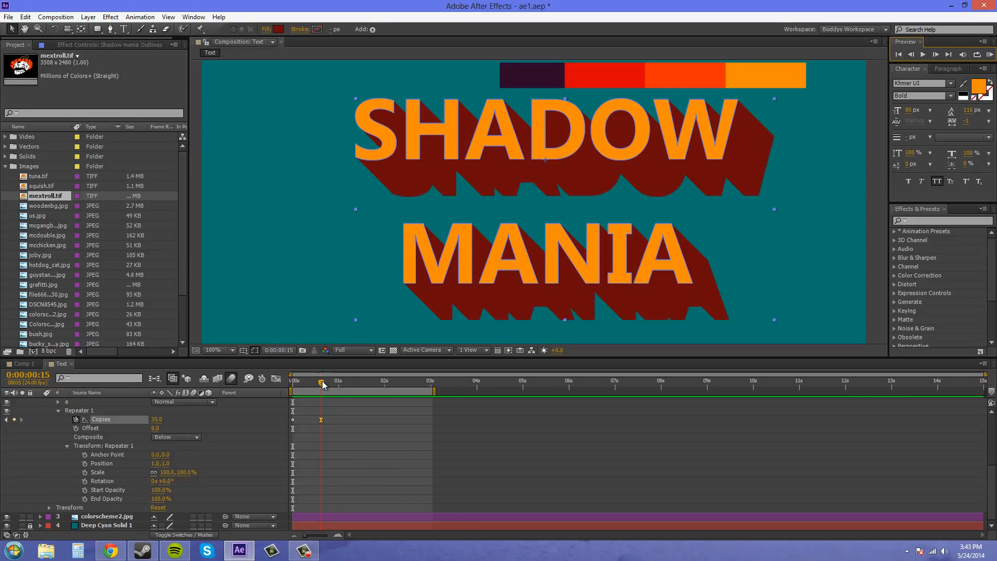
drag(322, 385, 337, 385)
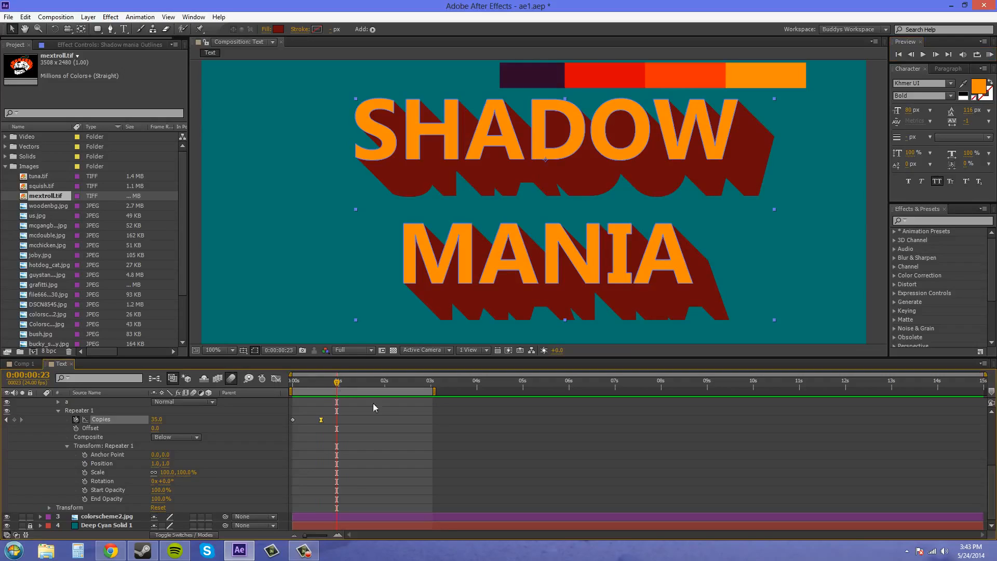
drag(335, 386, 342, 383)
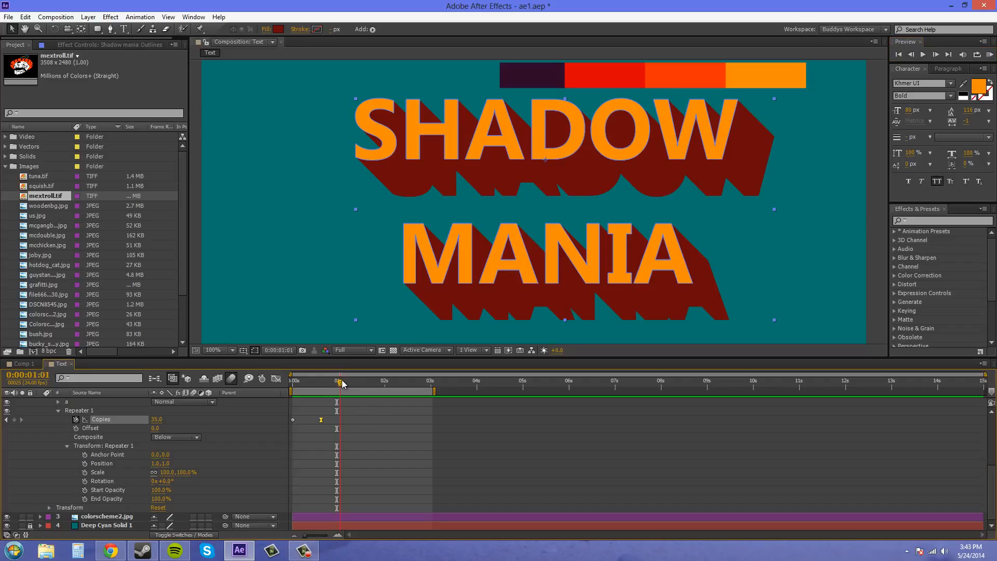
click(162, 463)
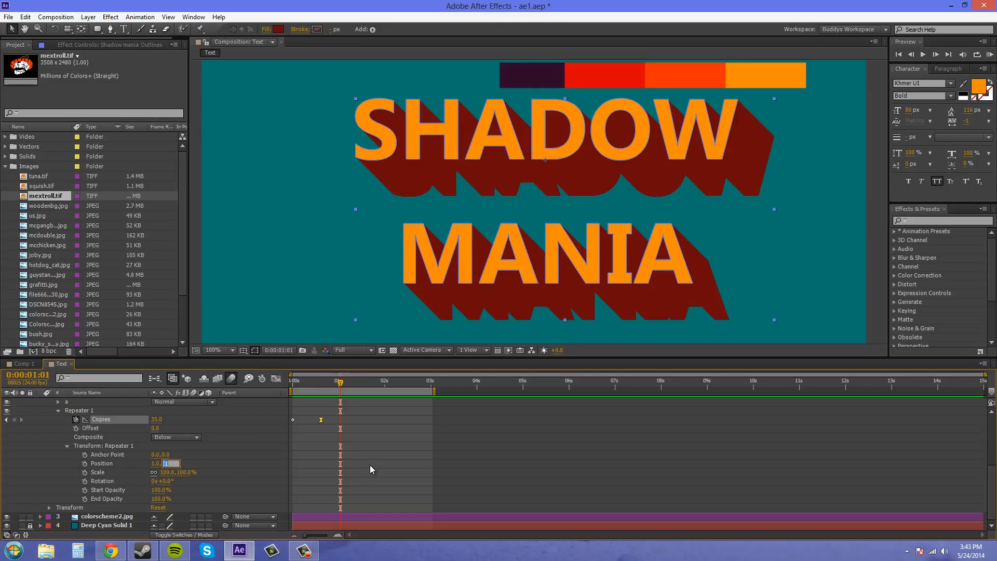
text(-1)
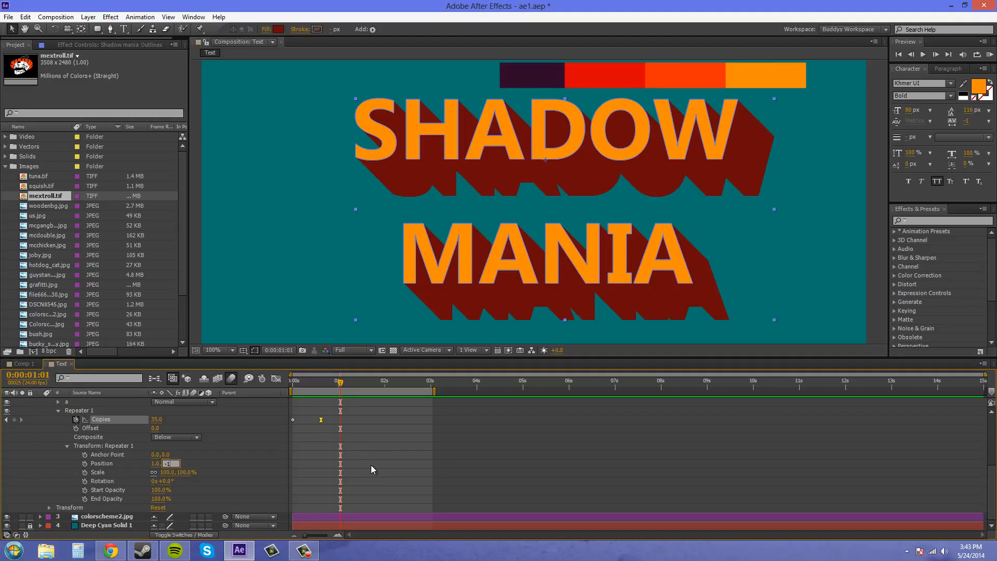
key(Return)
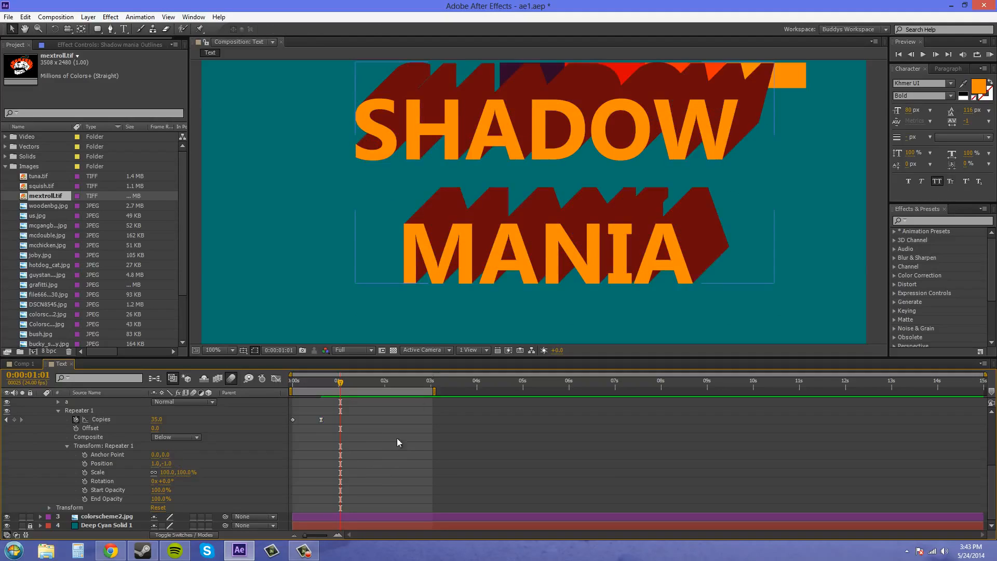
- Hide the colorscheme2.jpg layer and keyframe the Repeater's Position at 1.0, 1.0 at 0:00:00:00
click(7, 516)
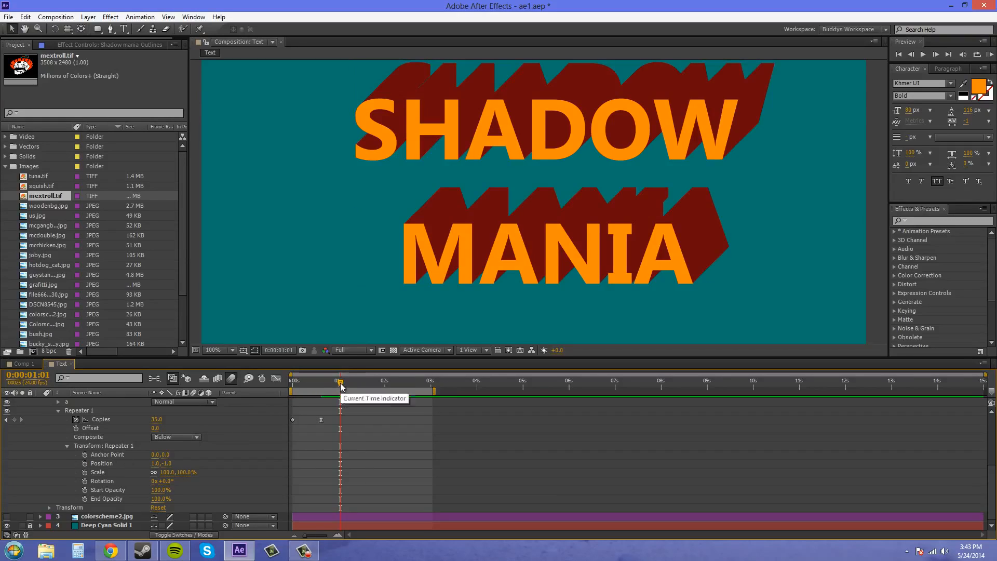
drag(341, 385, 267, 385)
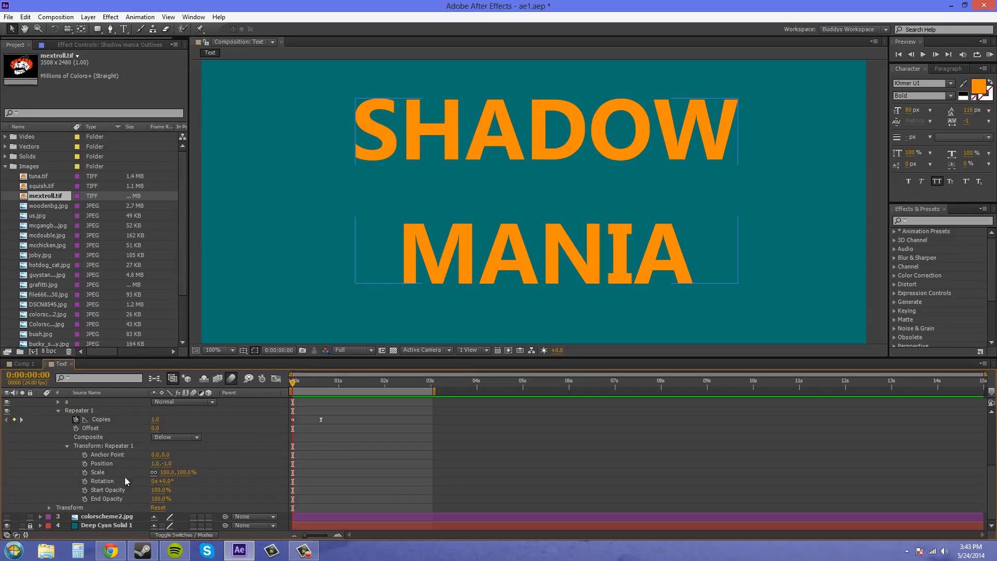
click(167, 463)
text(1)
key(Return)
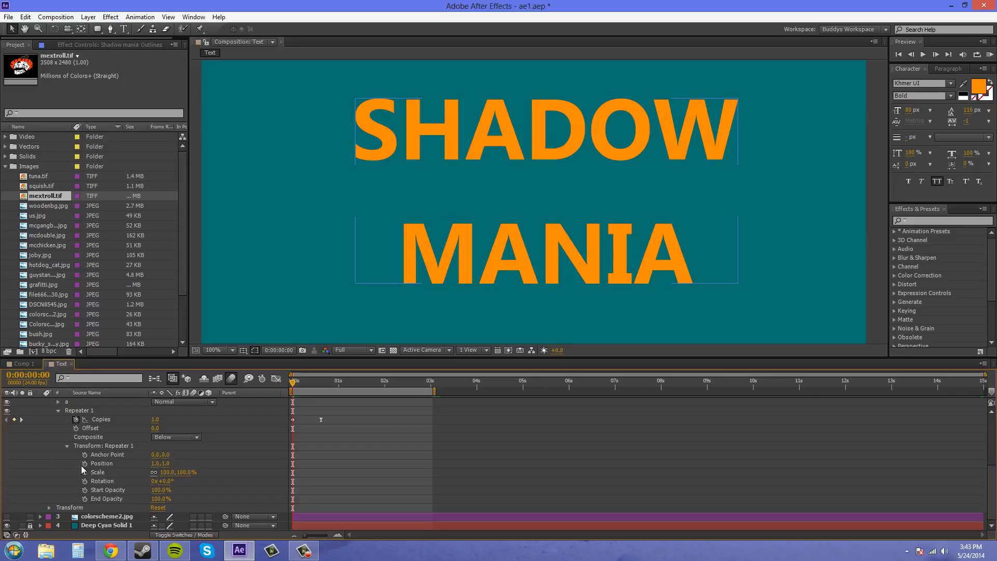
click(84, 463)
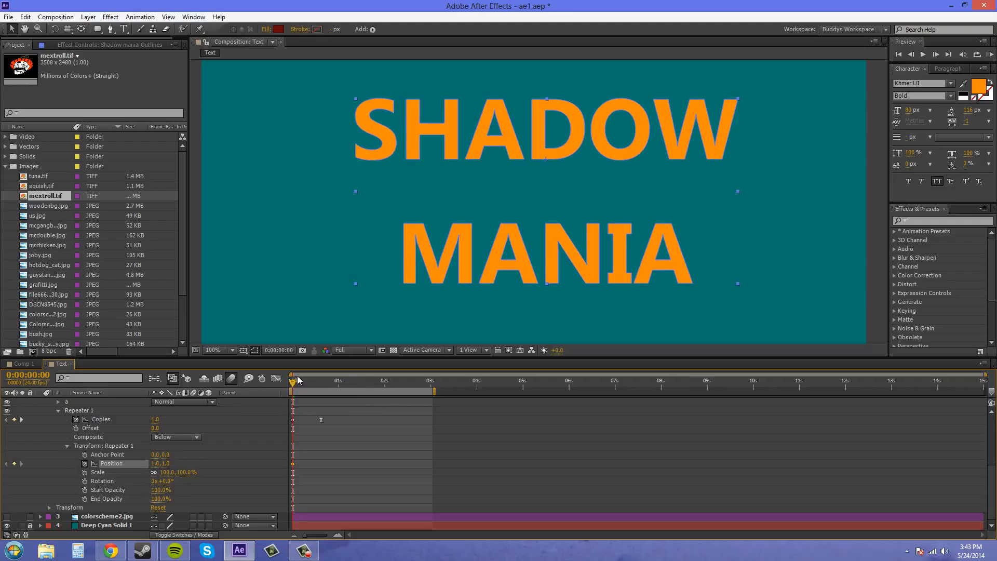
- Keyframe the Repeater's Position at 1.0, 1.0 at 0:00:00:15 and at 1.0, -1.0 at 0:00:01:07
drag(293, 383, 320, 386)
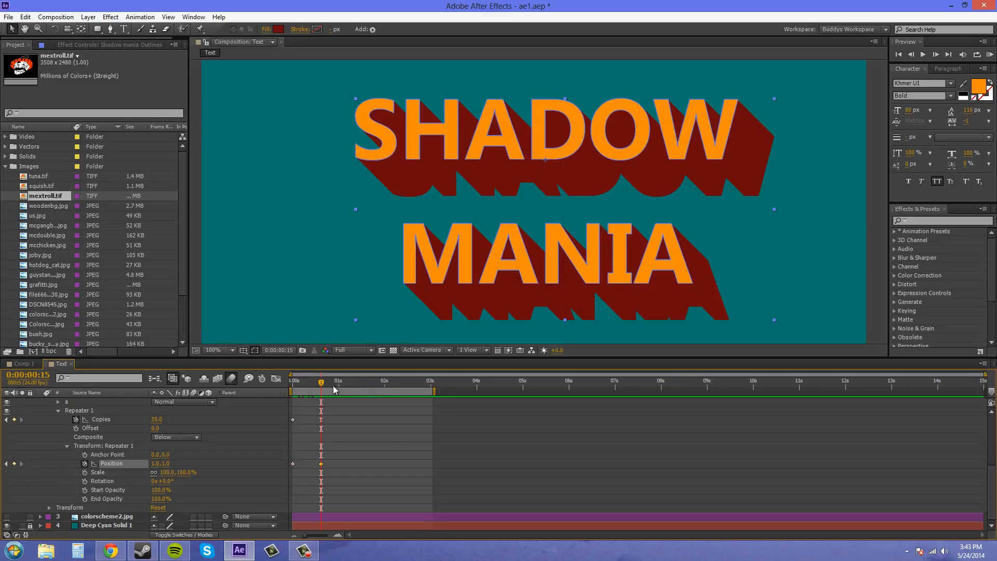
drag(322, 387, 351, 385)
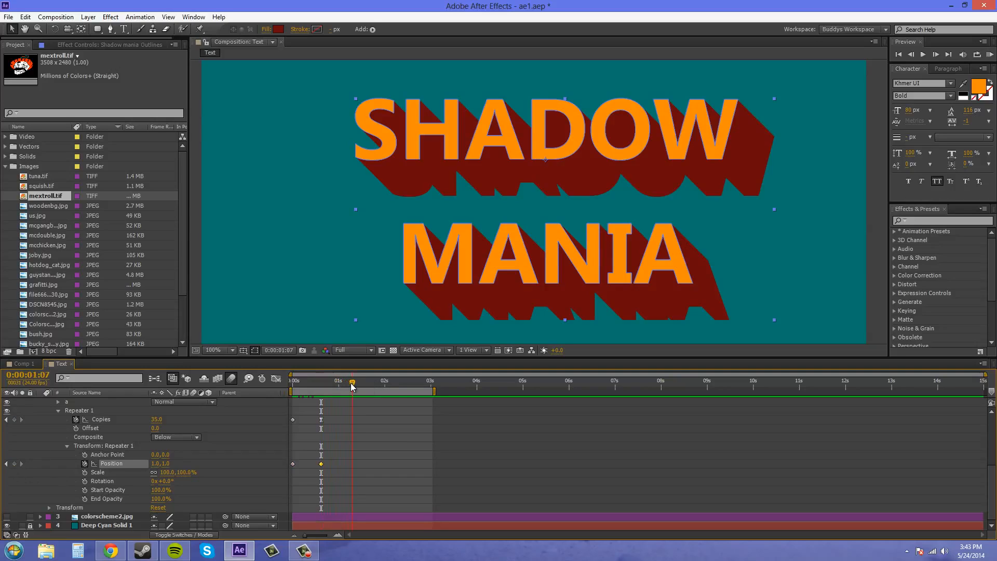
click(167, 463)
text(-1)
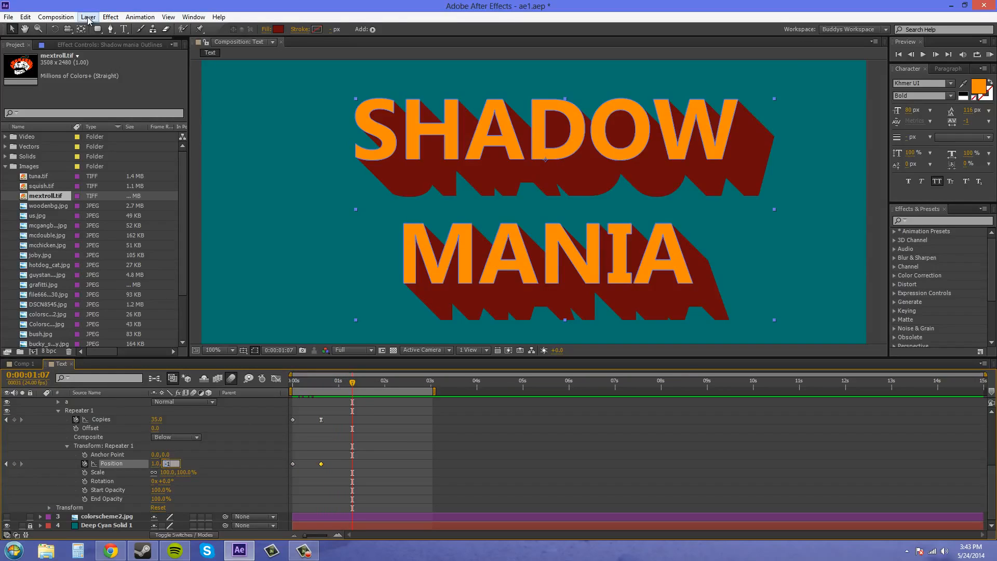
click(381, 474)
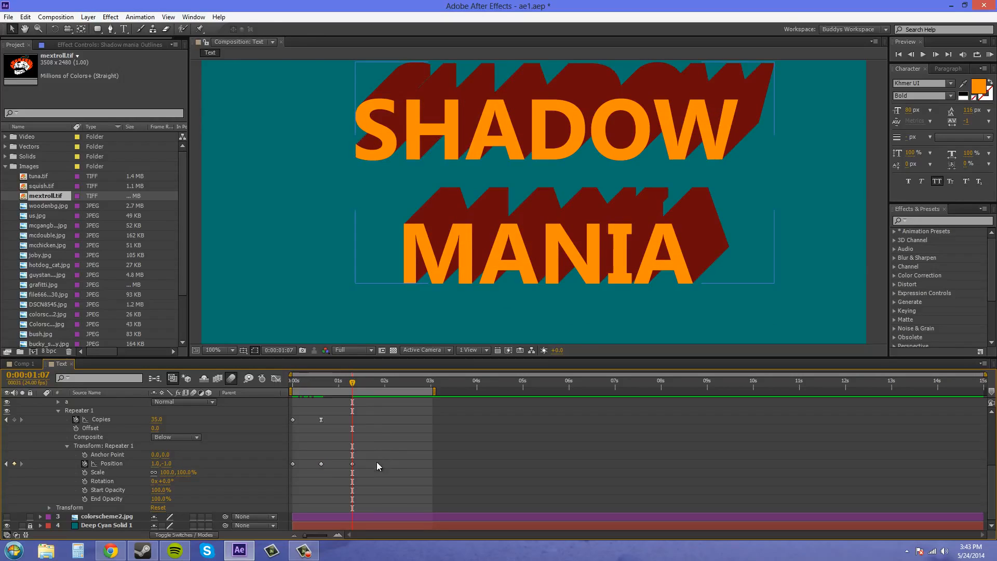
- Apply Easy Ease to the Position keyframe at 0:00:01:07 and preview the shadow changing direction
mouse_move(377, 462)
mouse_down()
mouse_move(342, 470)
mouse_move(362, 473)
mouse_up()
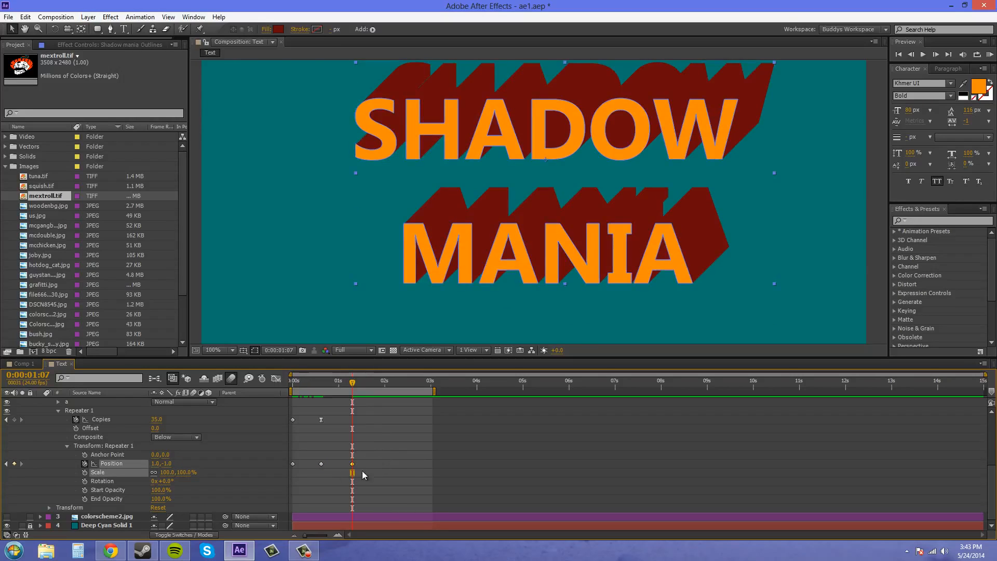
click(411, 465)
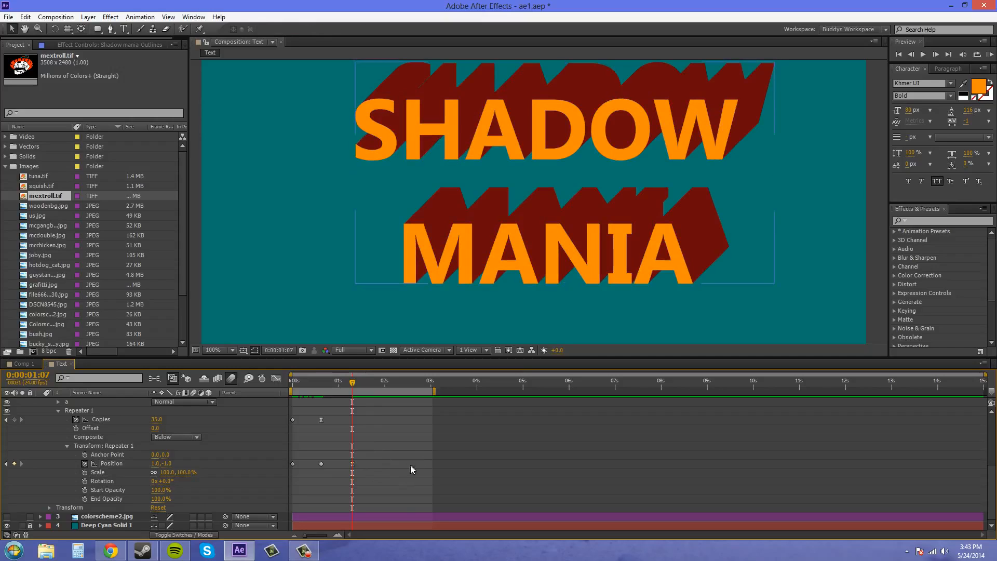
click(991, 56)
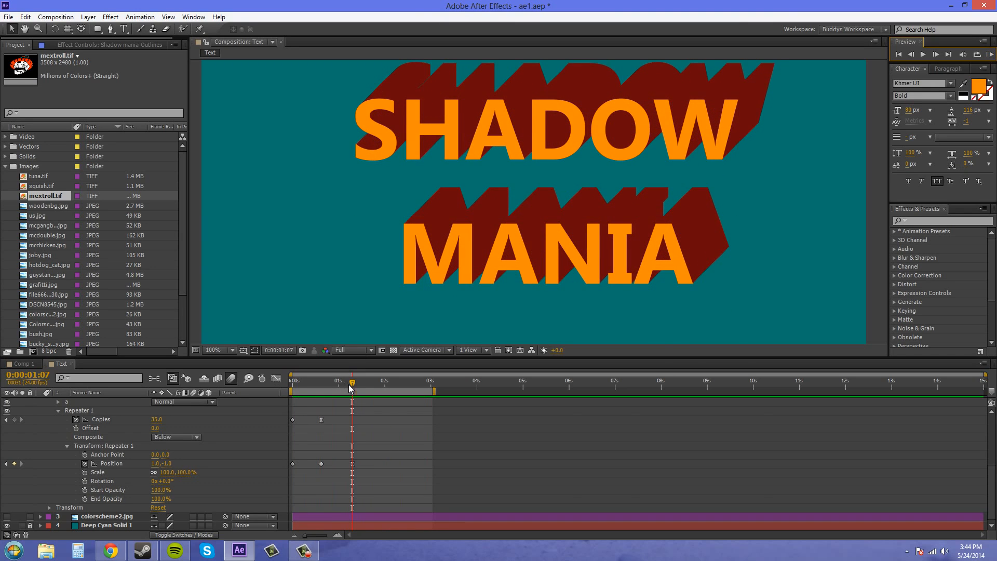
- Go to 0:00:00:11 in the timeline and collapse the Shadow mania Outlines layer
drag(352, 387, 314, 399)
scroll(30, 423, up, 5)
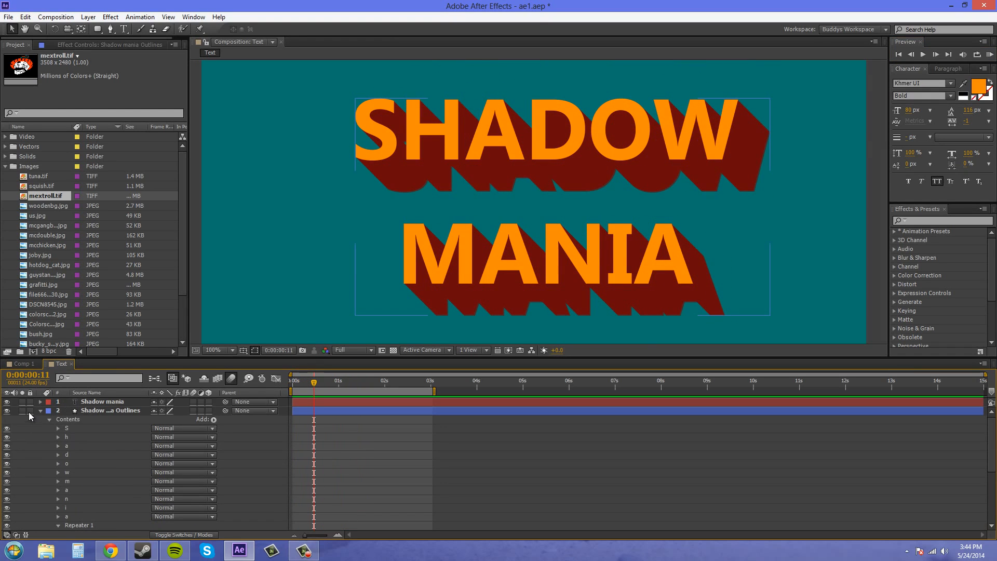
click(40, 410)
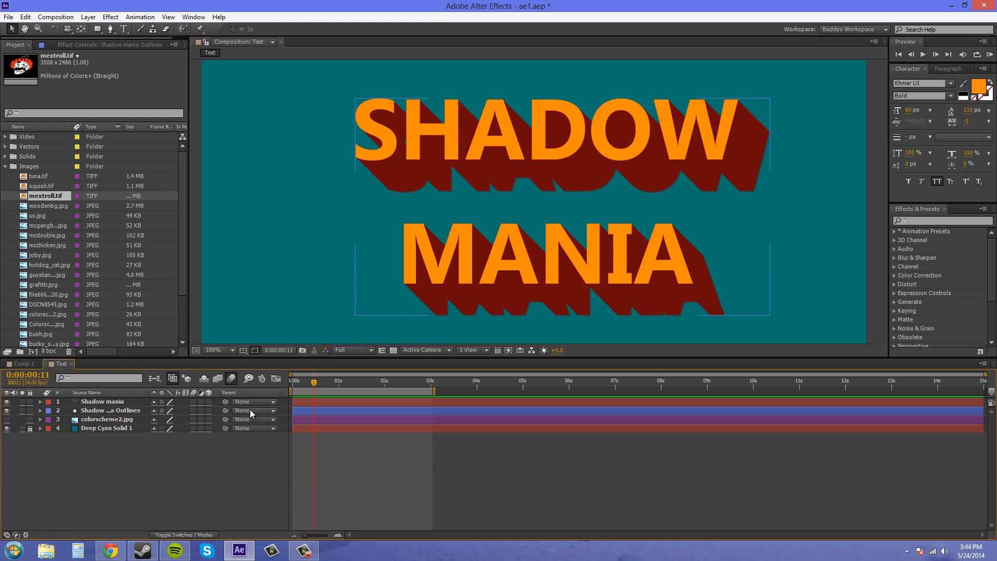
- Try moving the Shadow mania text layer to the right without its shadow outlines, and undo the move
click(221, 402)
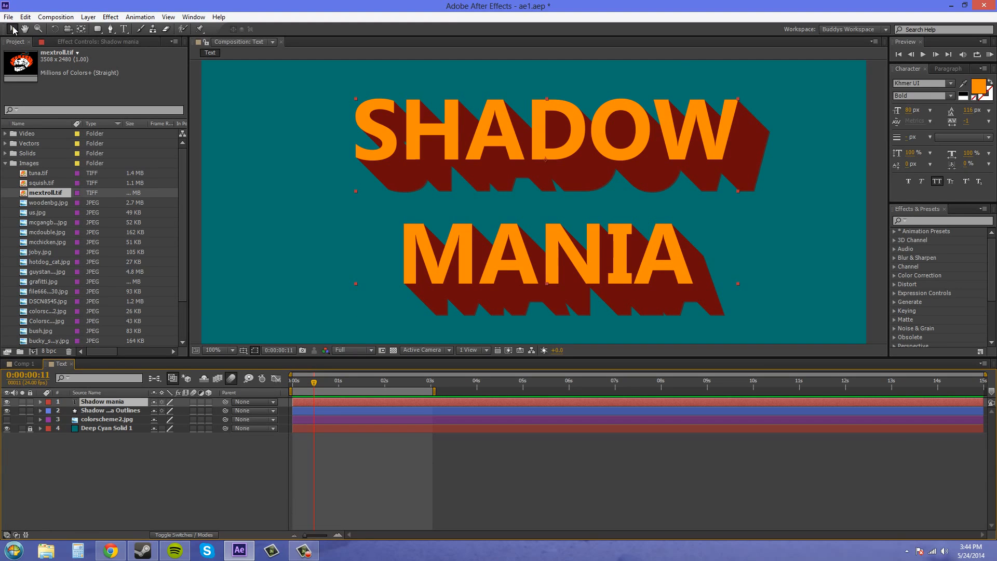
drag(536, 141, 614, 150)
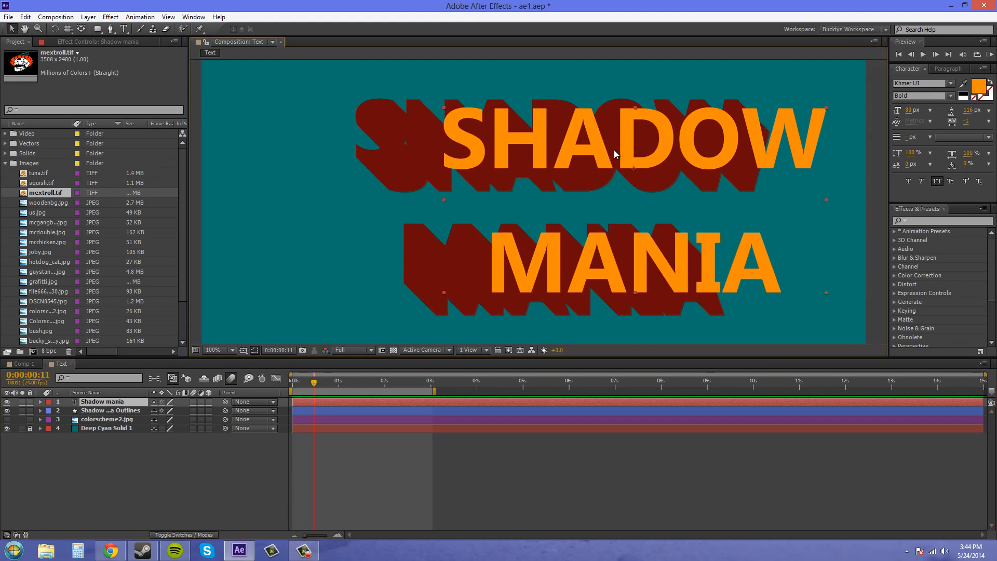
key(ctrl+z)
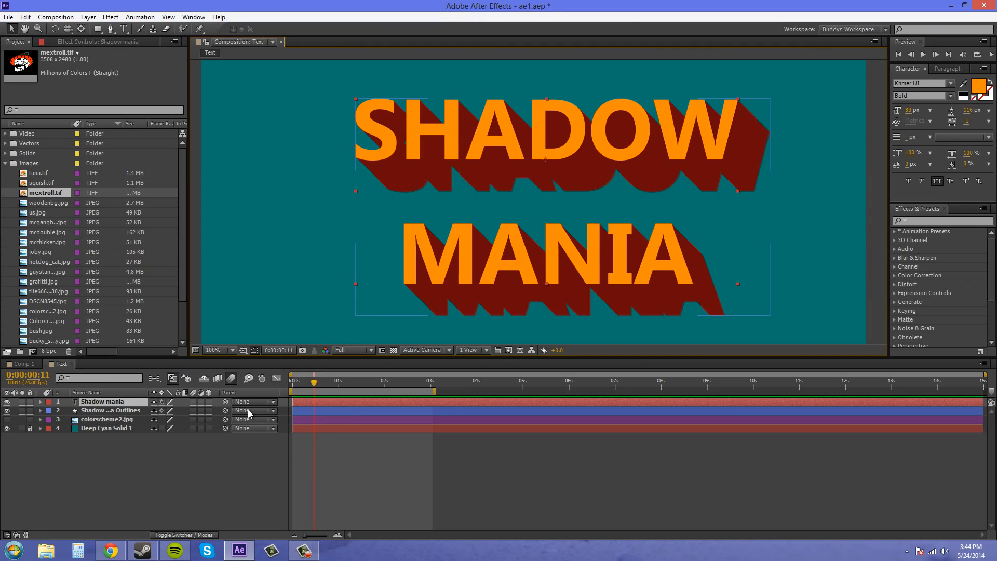
- Parent the Shadow mania Outlines layer to the Shadow mania text layer and move the title slightly right and down
click(254, 410)
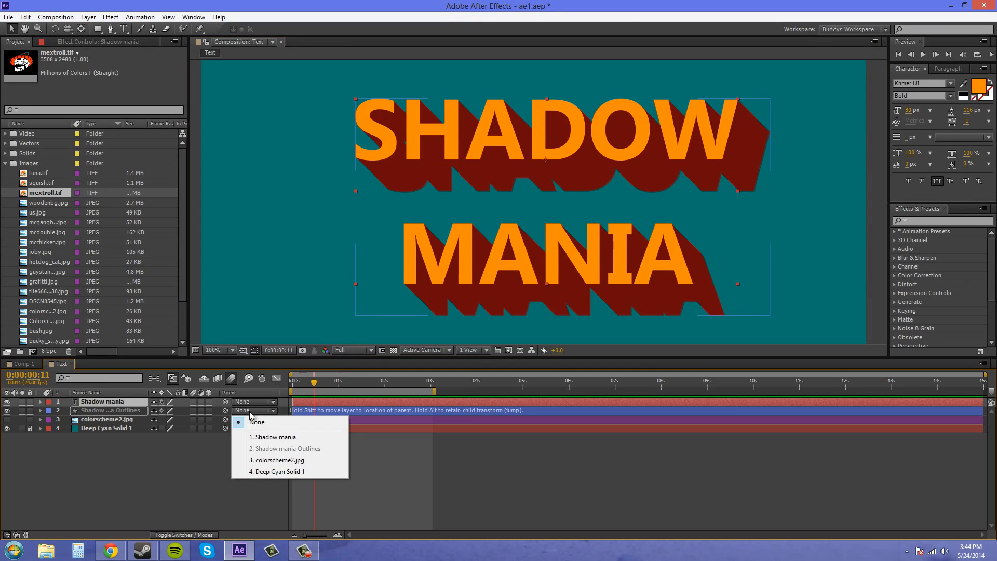
click(272, 441)
drag(549, 160, 561, 185)
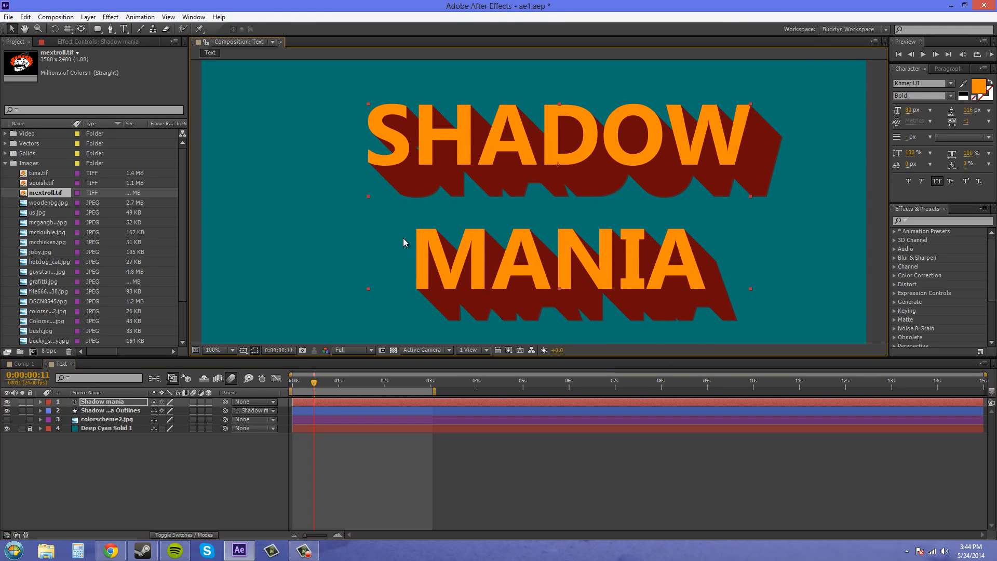
click(249, 412)
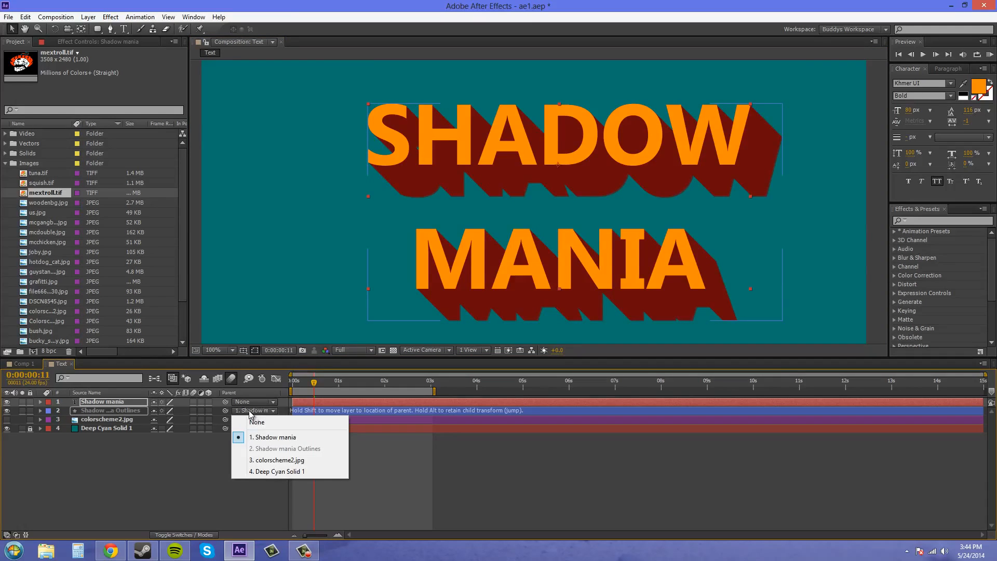
click(284, 439)
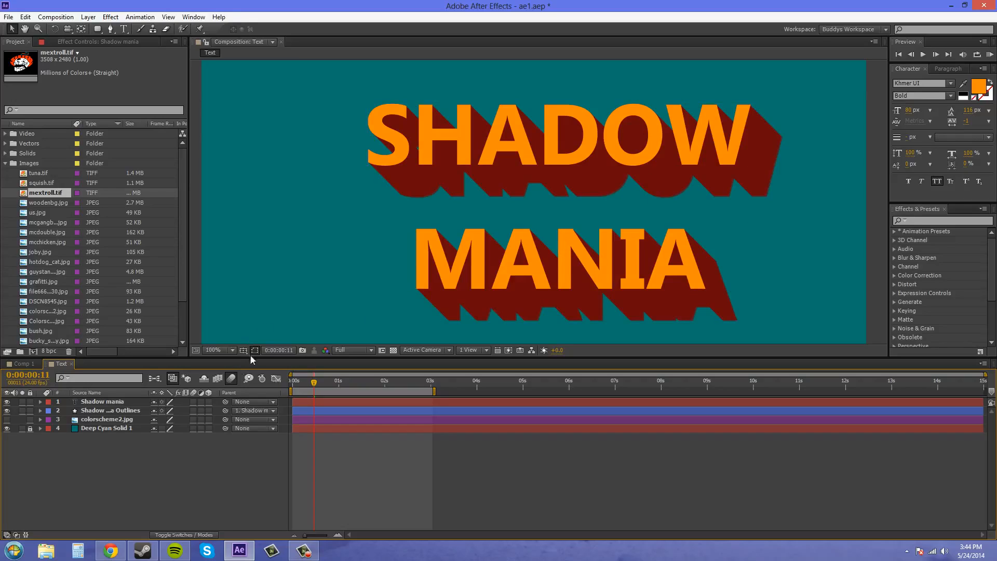
- Try a white 12 px stroke around the Shadow mania text, and remove the stroke again
click(91, 401)
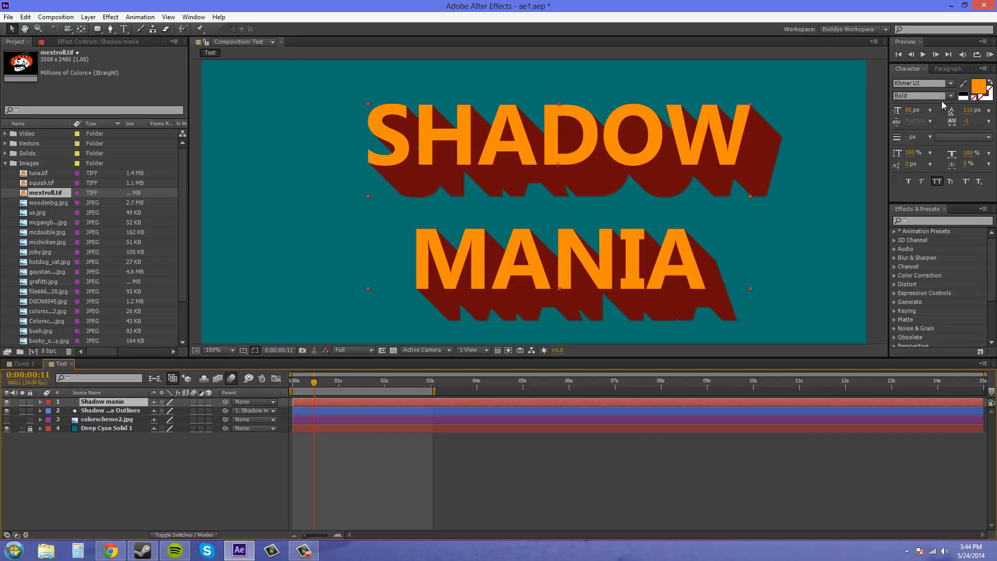
click(989, 95)
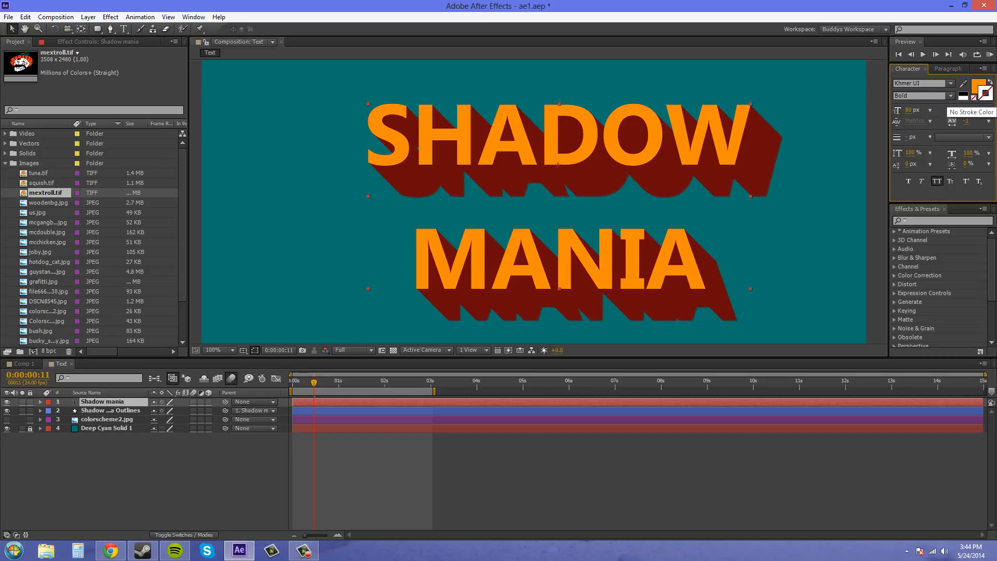
click(985, 95)
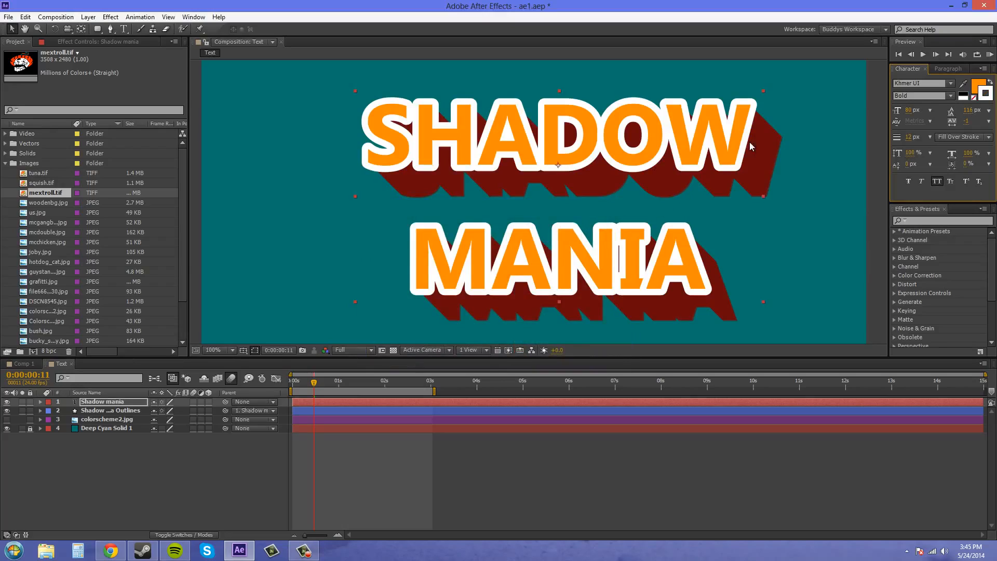
click(974, 98)
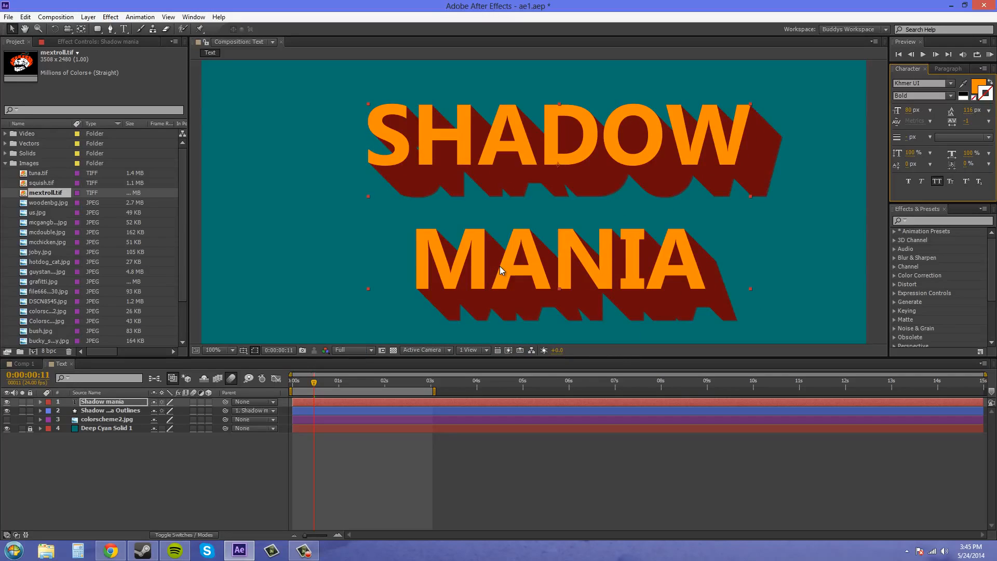